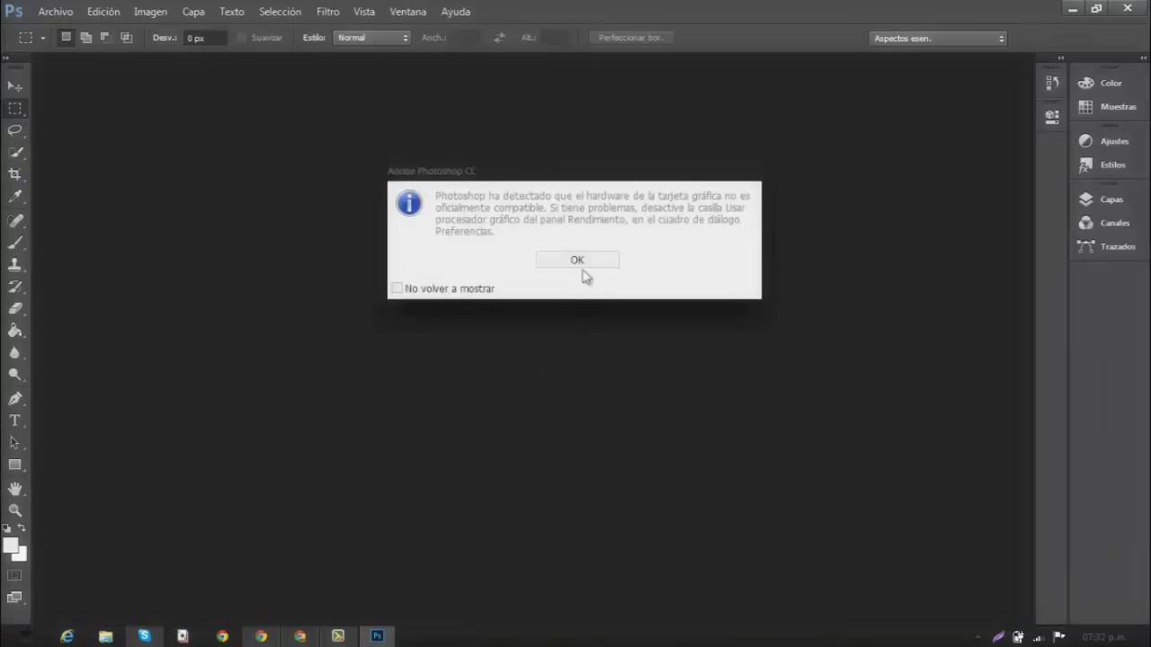
Dismiss the graphics-card warning and bring up the Dusk13 stock photo page in Chrome
{"action": "left_click", "coordinate": [580, 263]}
{"action": "left_click", "coordinate": [300, 635]}
{"action": "left_click", "coordinate": [944, 447]}
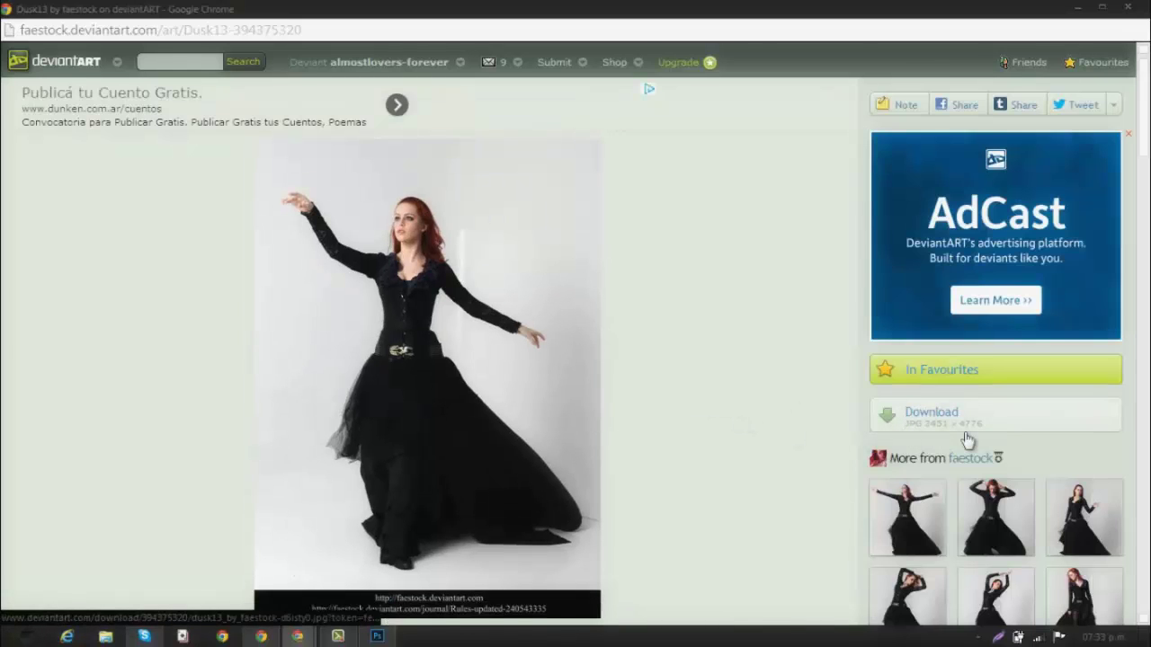
Open the full-size 3451×4776 Dusk13 JPG, inspect it at full resolution, and copy it
{"action": "left_click", "coordinate": [931, 413]}
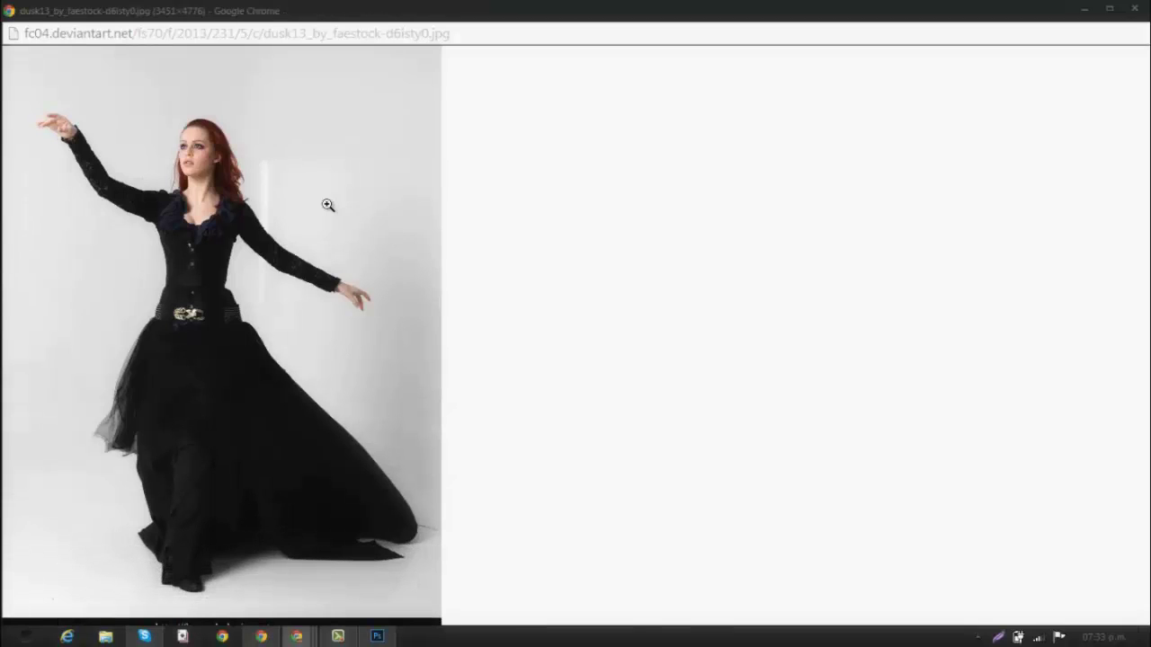
{"action": "left_click", "coordinate": [198, 335]}
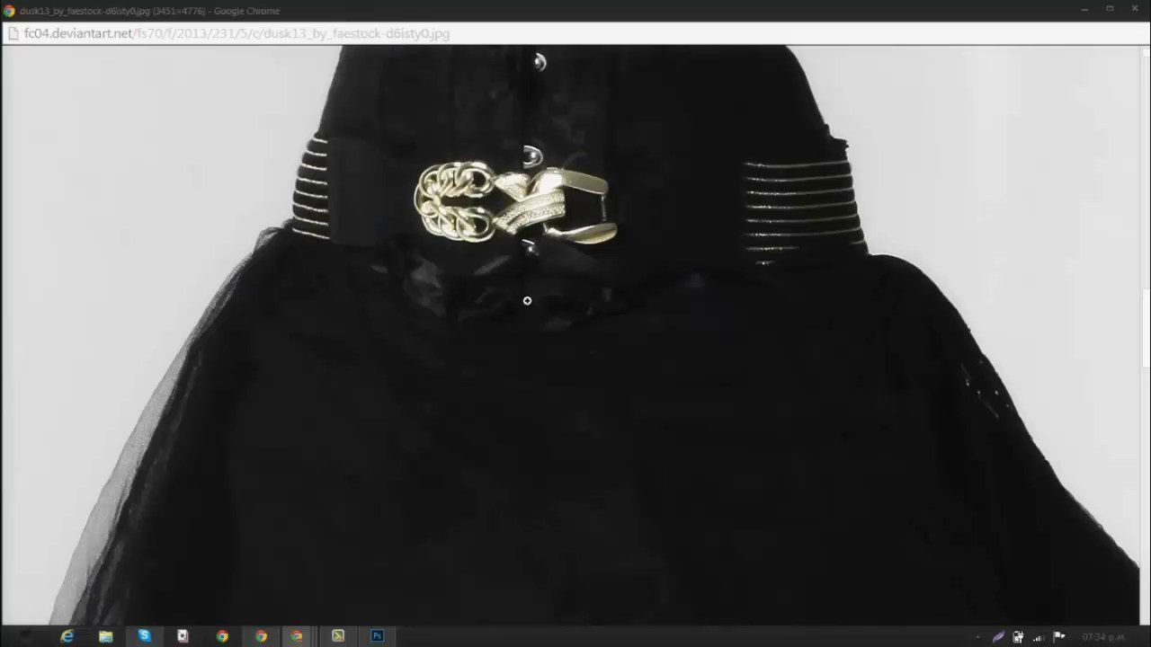
{"action": "left_click", "coordinate": [527, 300]}
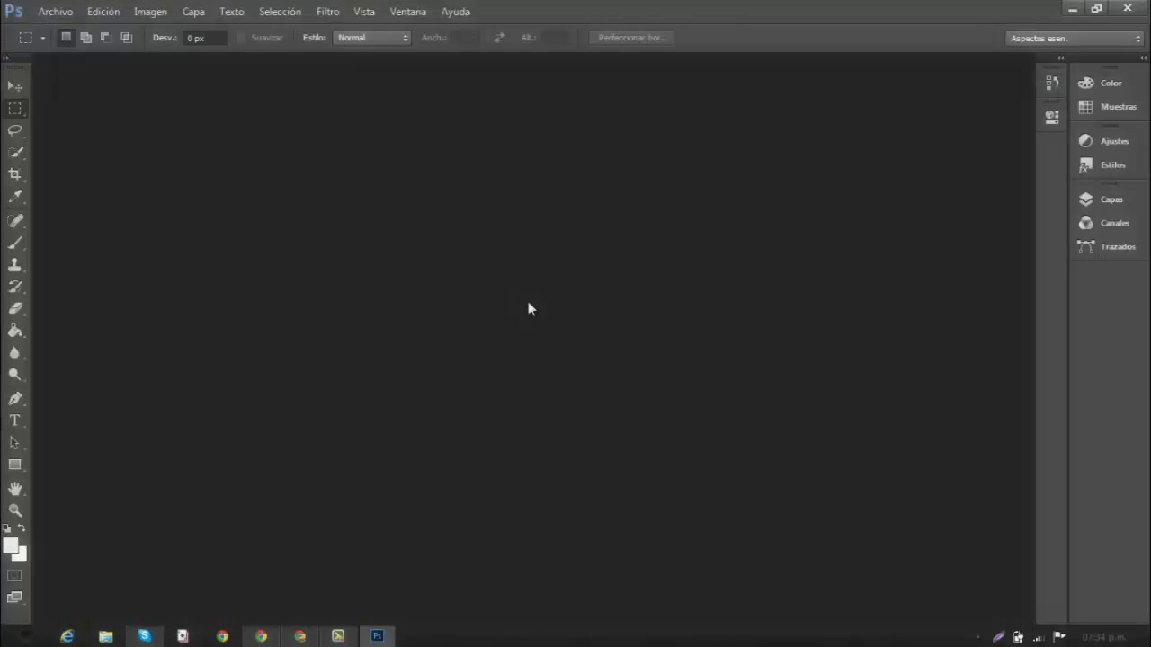
Create a new document from the clipboard preset and paste the gown photo in as Capa 1
{"action": "key", "text": "ctrl+n"}
{"action": "key", "text": "Return"}
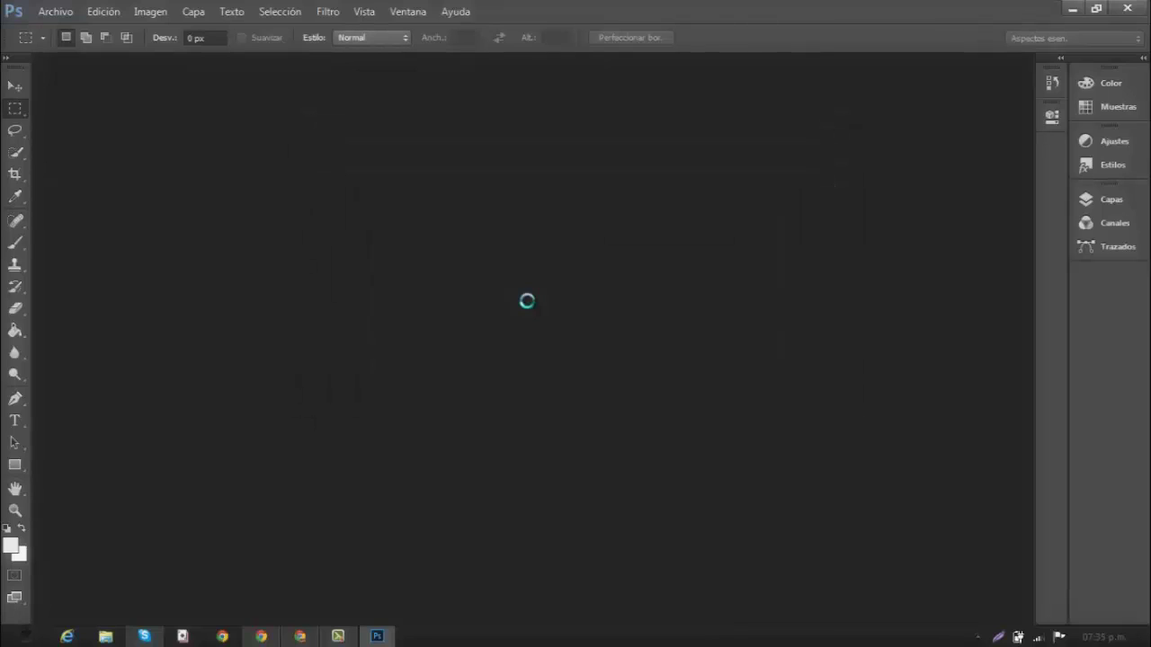
{"action": "key", "text": "ctrl+v"}
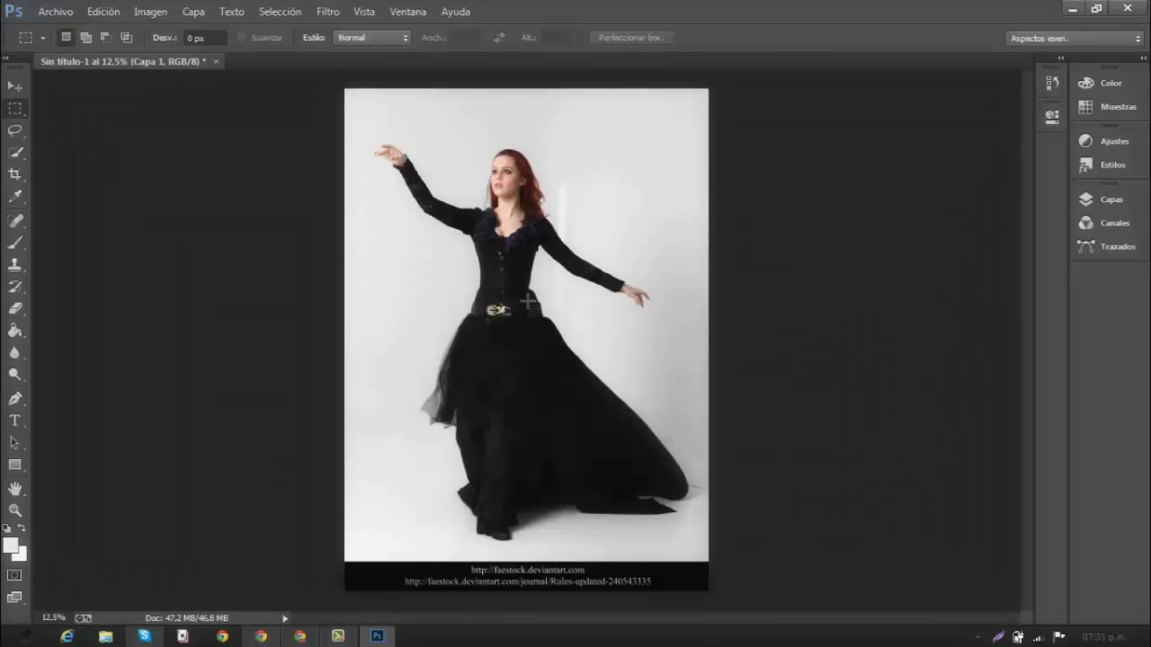
Crop the bottom edge above the watermark band and show the Layers panel
{"action": "key", "text": "c"}
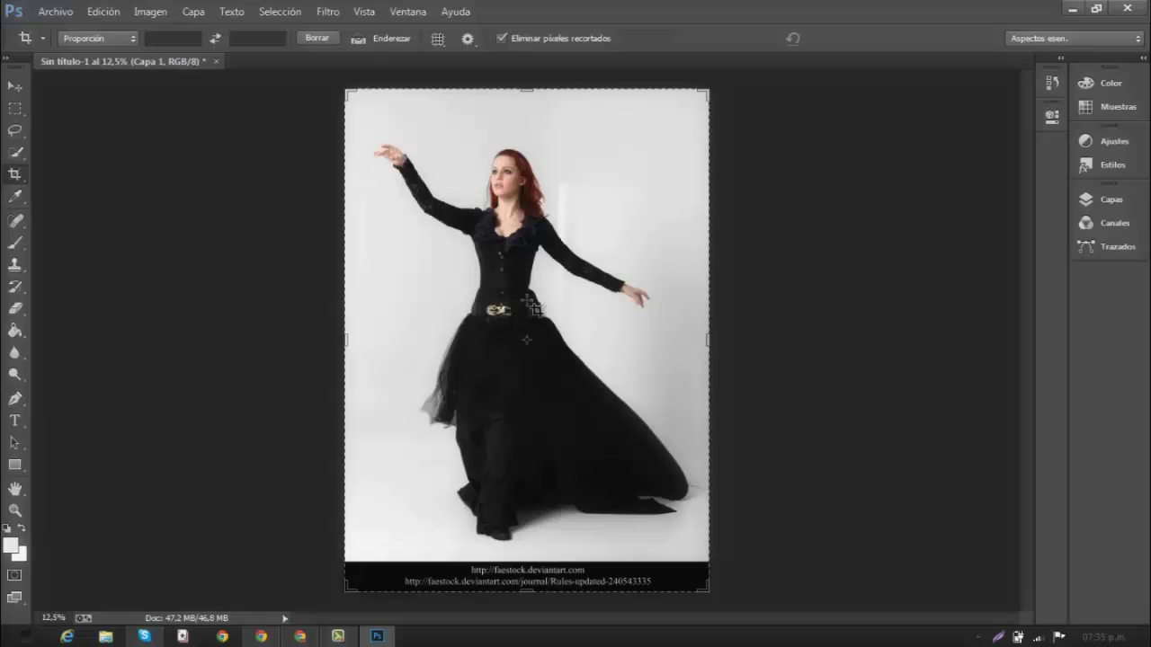
{"action": "left_click_drag", "start_coordinate": [526, 590], "coordinate": [526, 562]}
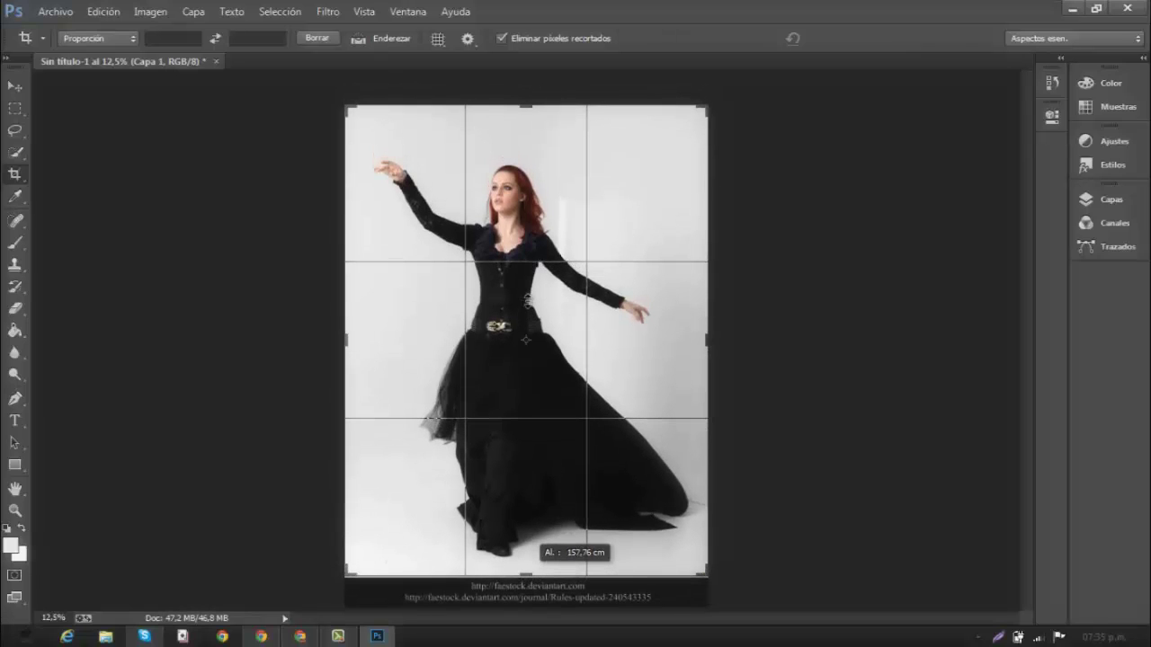
{"action": "key", "text": "Return"}
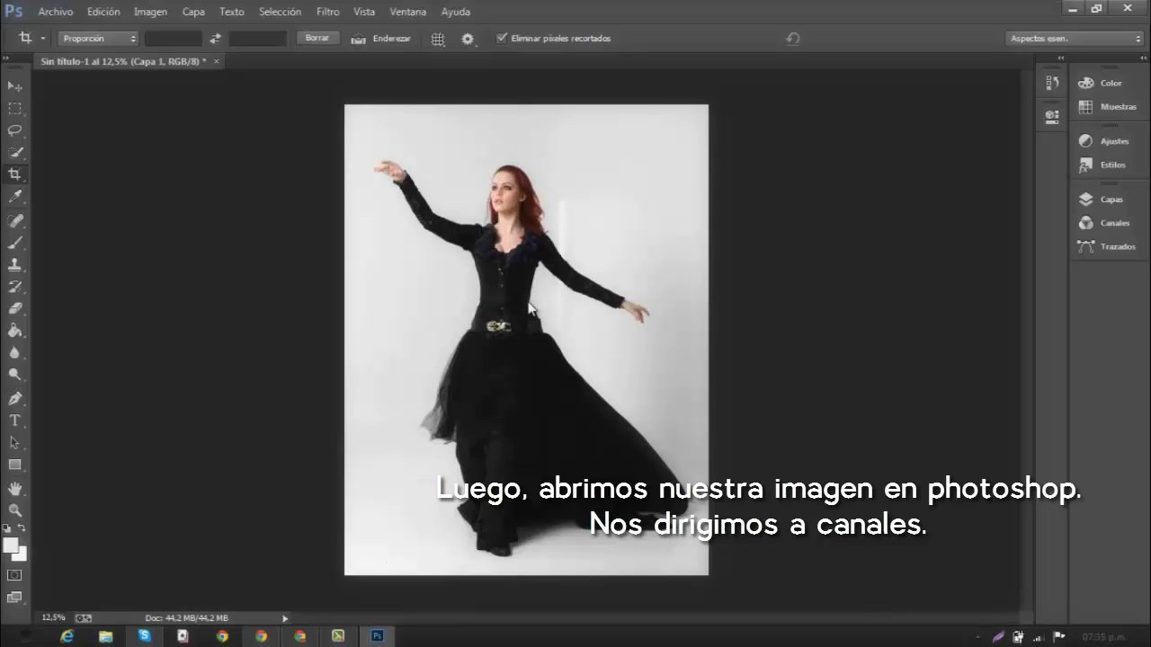
{"action": "key", "text": "F7"}
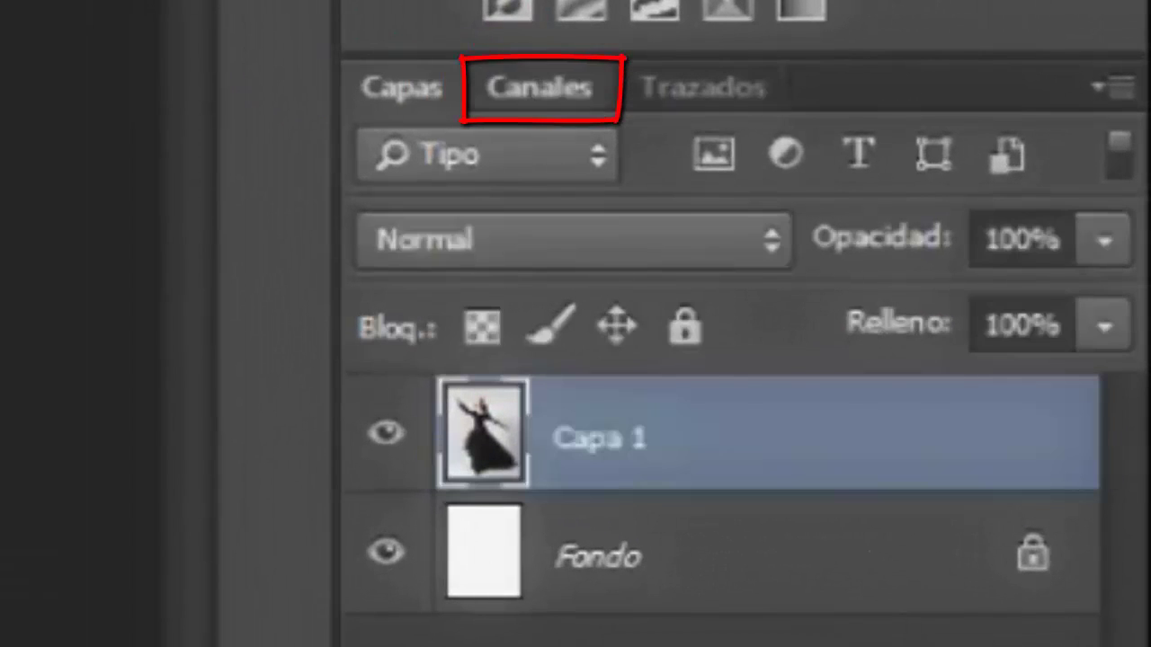
Compare the Rojo, Verde and Azul channels, then duplicate Azul as Azul copia
{"action": "left_click", "coordinate": [540, 87]}
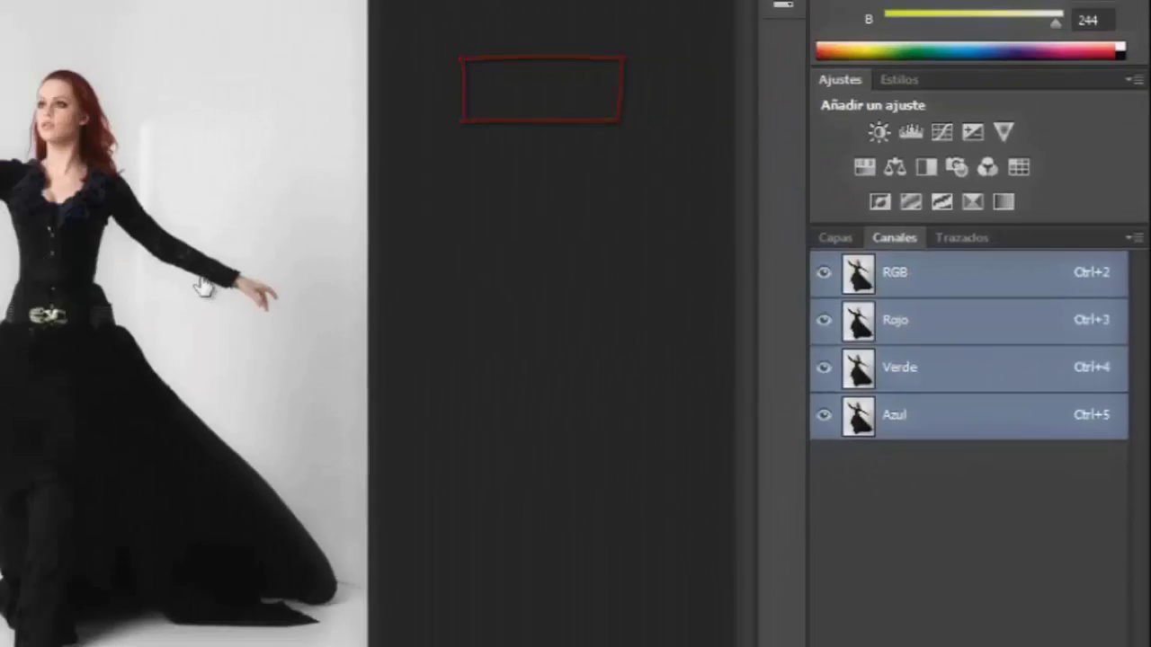
{"action": "key", "text": "ctrl+3"}
{"action": "key", "text": "ctrl+4"}
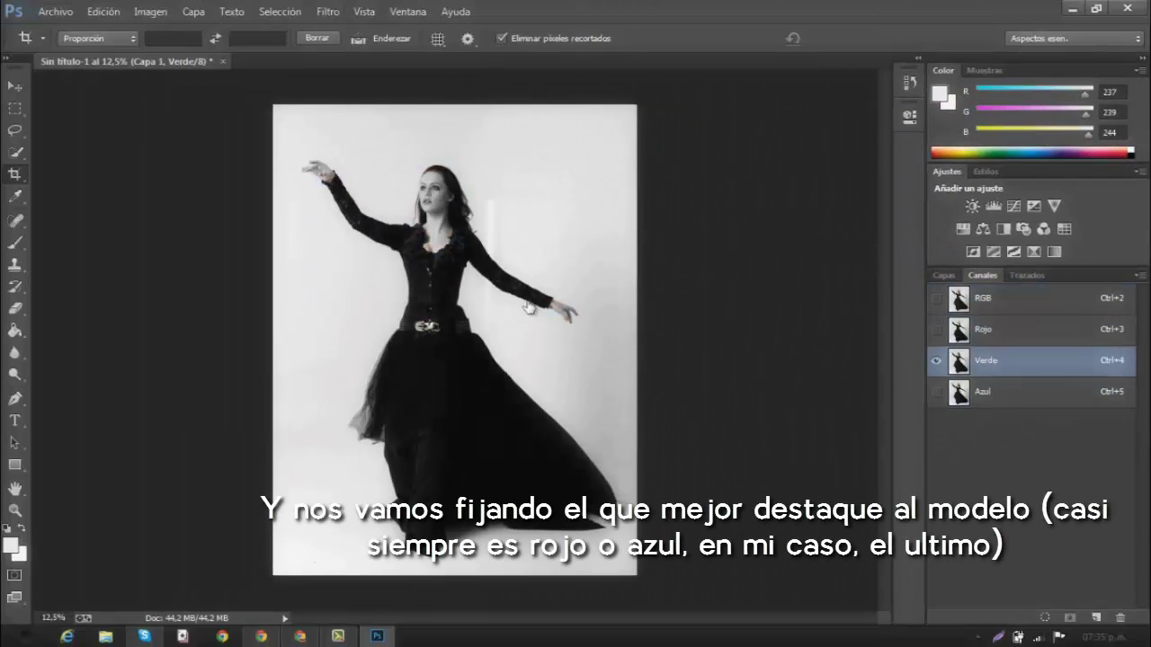
{"action": "key", "text": "ctrl+5"}
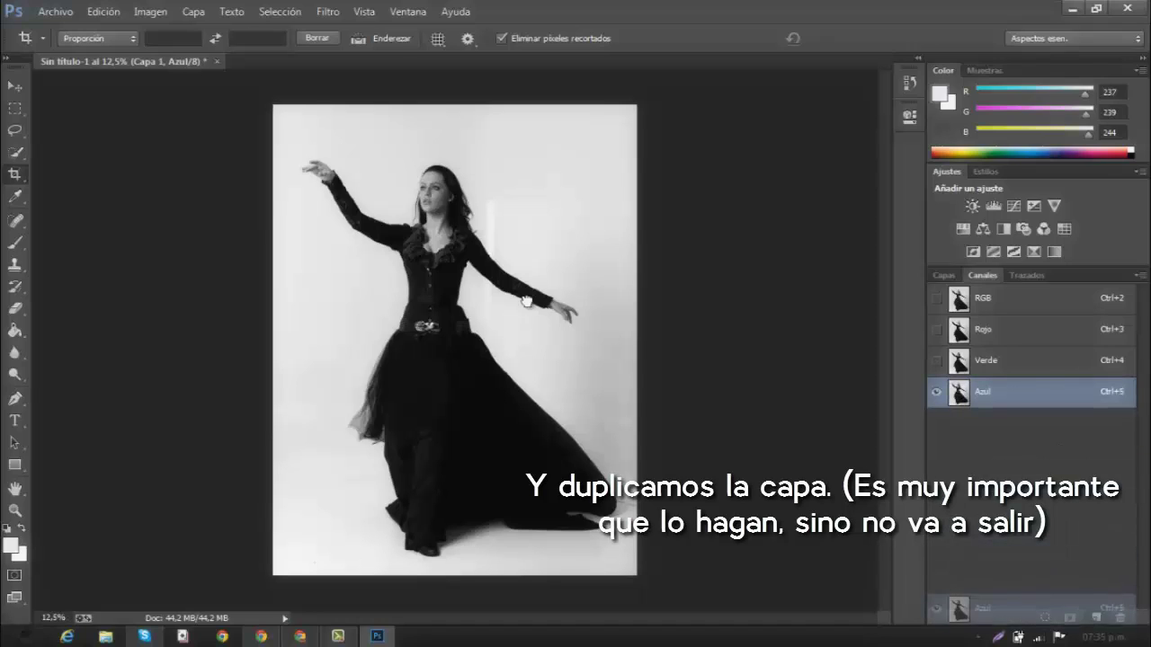
{"action": "left_click_drag", "start_coordinate": [958, 608], "coordinate": [1095, 618]}
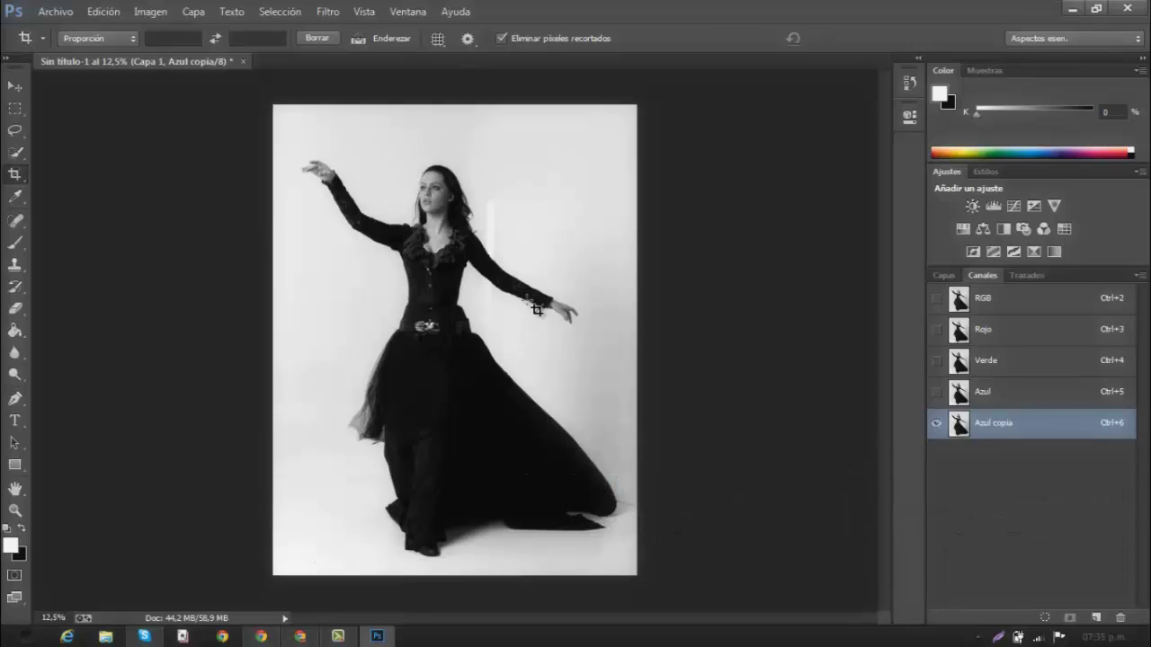
{"action": "key", "text": "ctrl+l"}
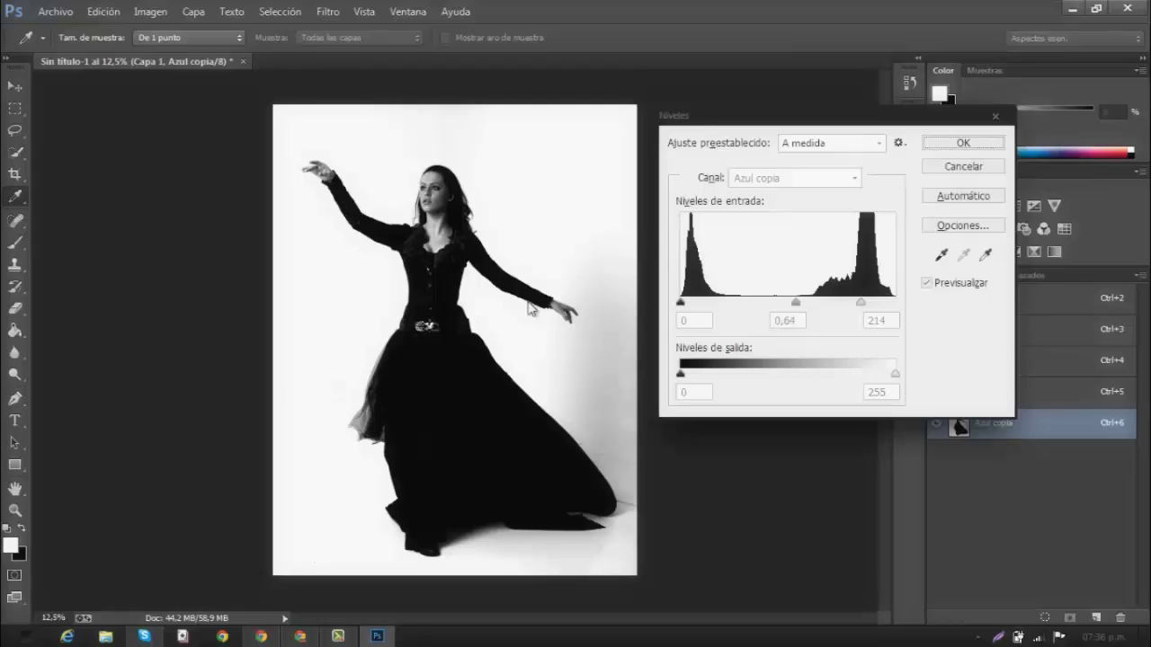
Apply Levels input values 0, 0,64 and 214 to Azul copia for a high-contrast silhouette
{"action": "key", "text": "Return"}
{"action": "key", "text": "c"}
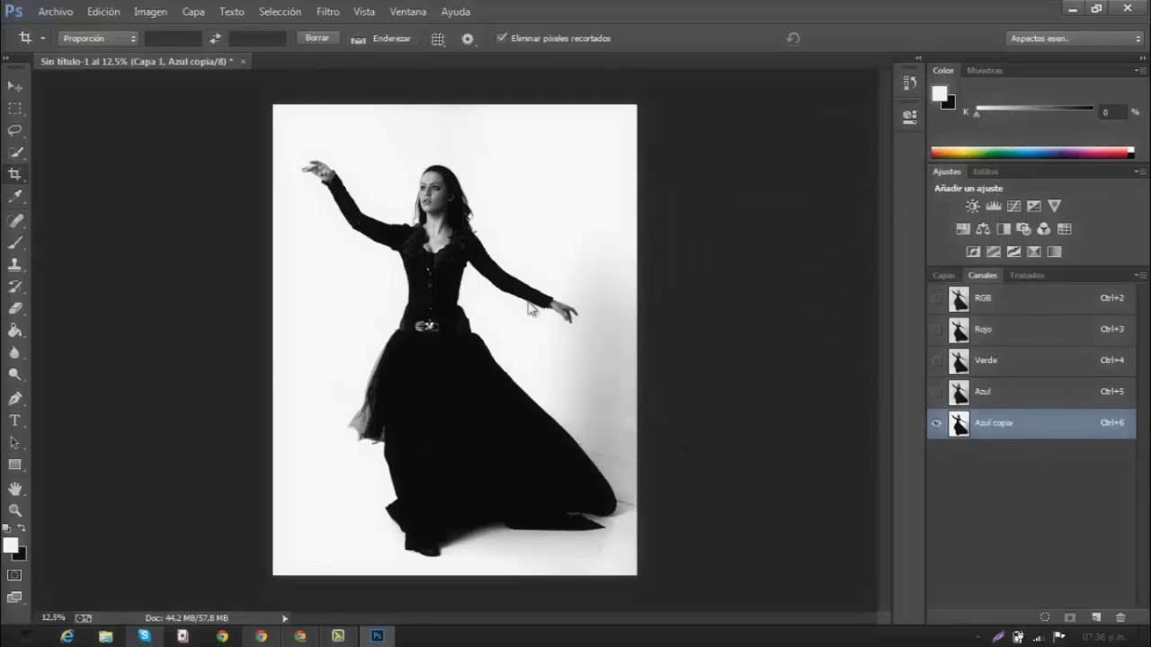
{"action": "key", "text": "b"}
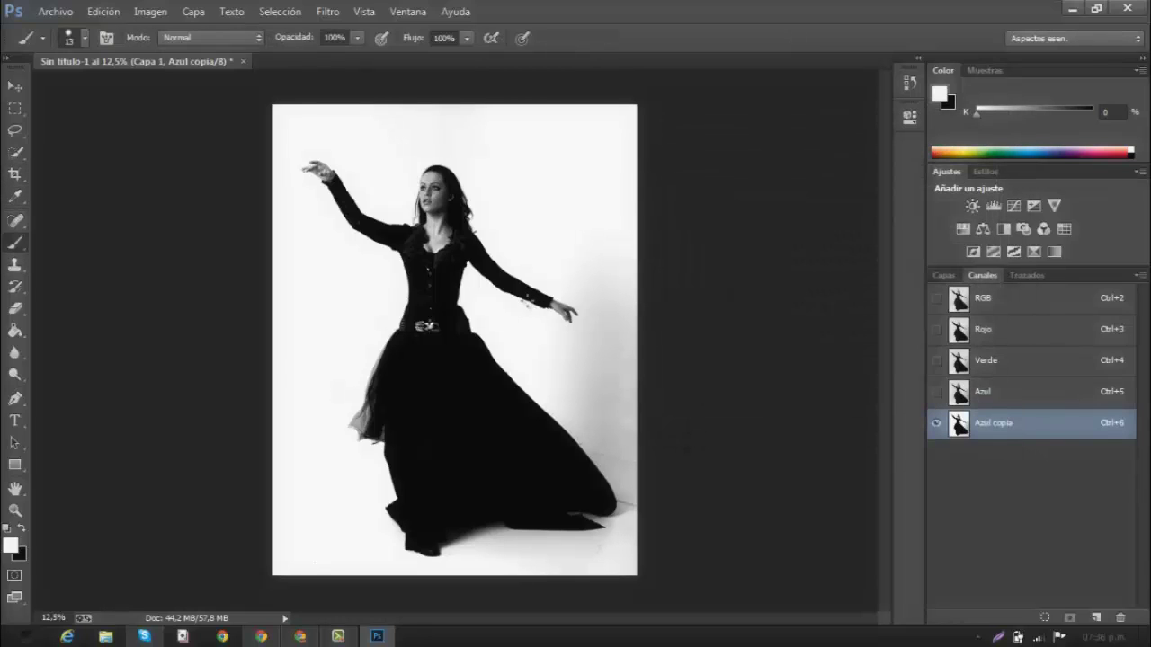
Set the brush to 67% hardness and 99 px size
{"action": "right_click", "coordinate": [531, 308]}
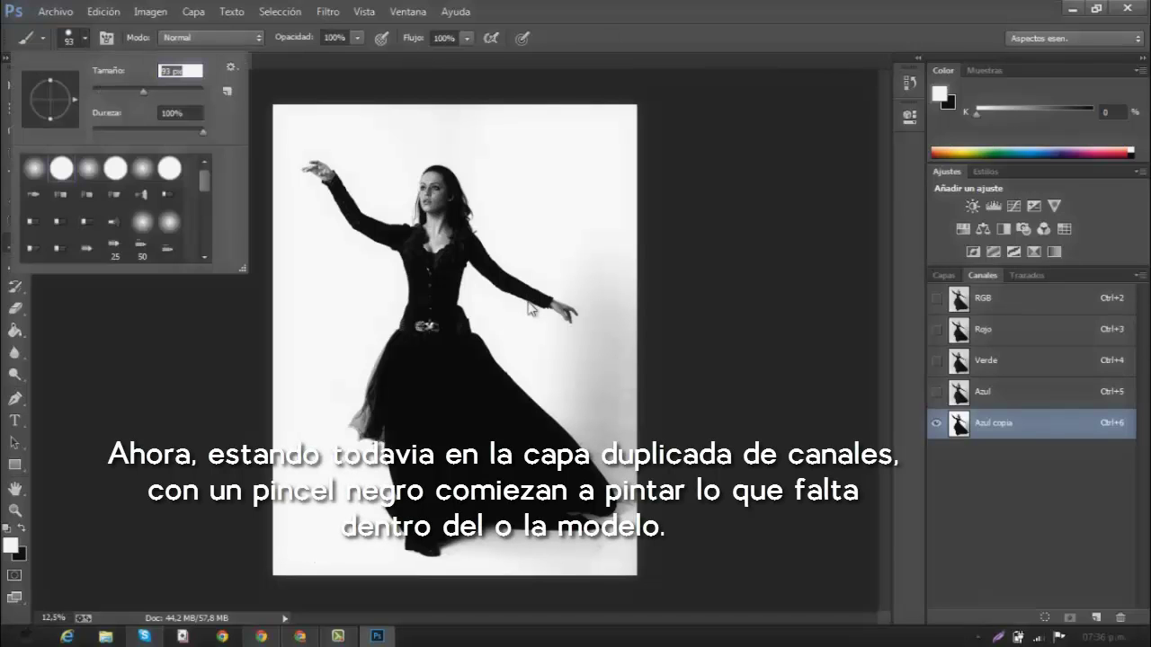
{"action": "type", "text": "67"}
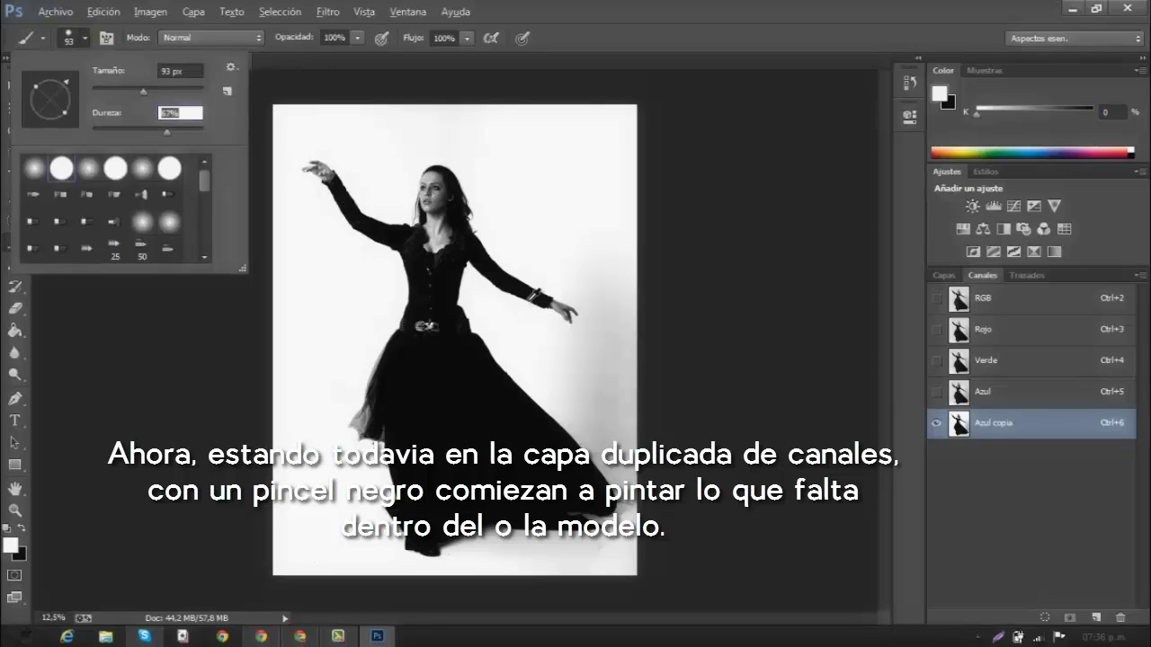
{"action": "type", "text": "71"}
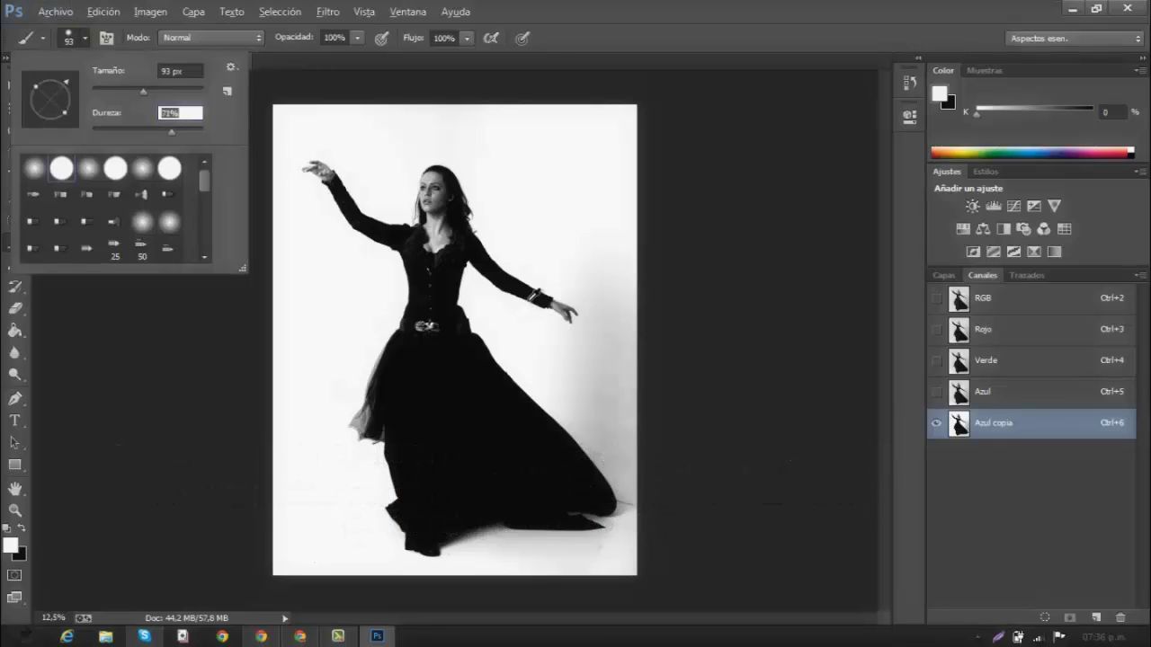
{"action": "type", "text": "67"}
{"action": "key", "text": "Tab"}
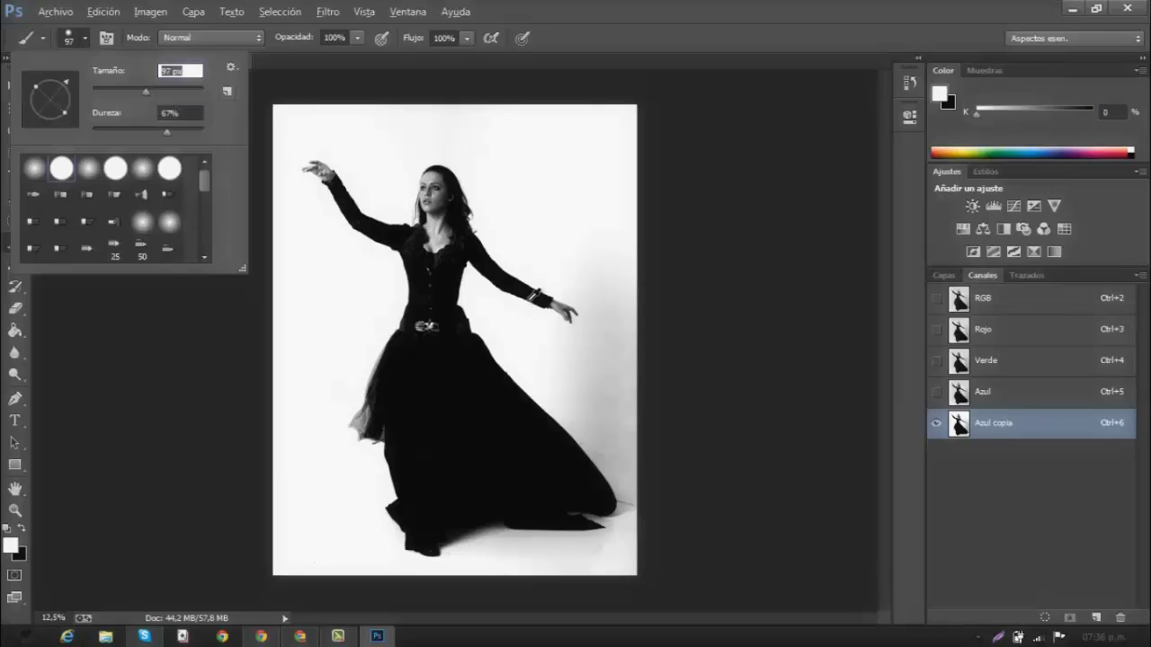
{"action": "key", "text": "Up"}
{"action": "key", "text": "Up"}
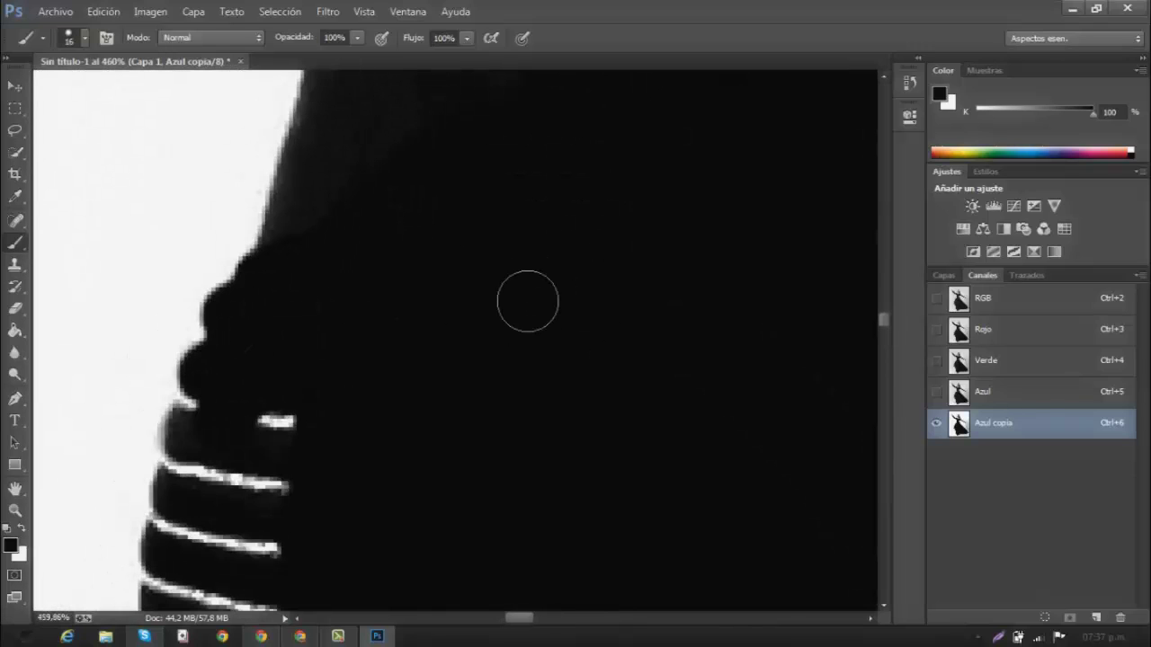
Paint the model's interior solid black, using an 80 px brush around the face
{"action": "scroll", "coordinate": [527, 300], "scroll_direction": "down", "scroll_amount": 5}
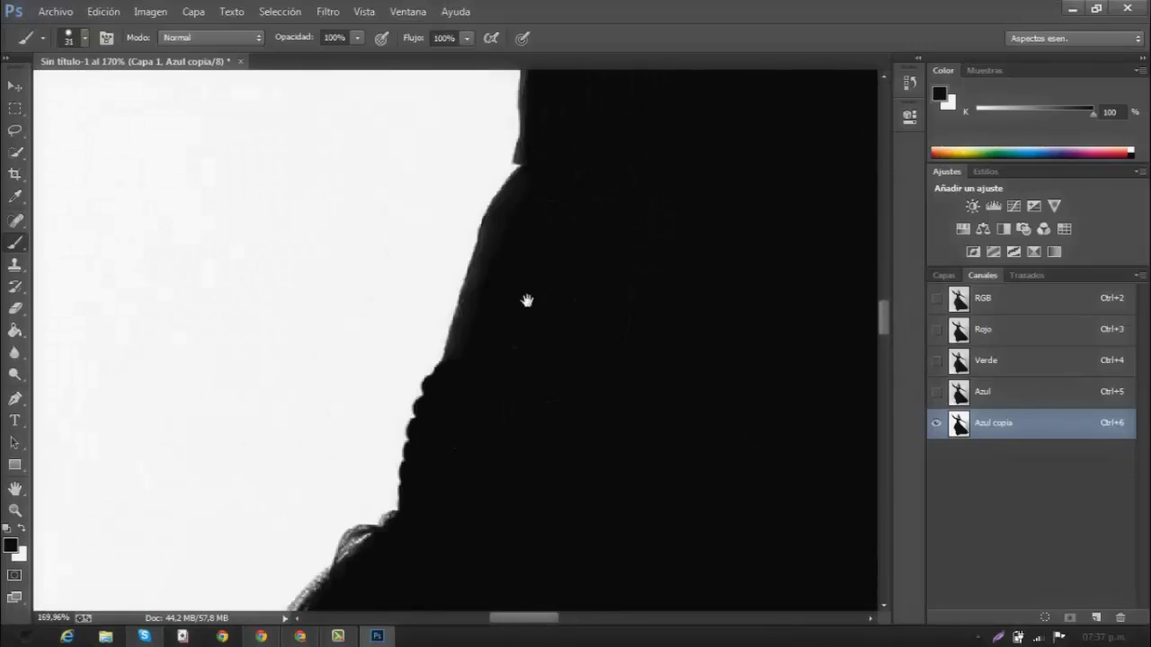
{"action": "scroll", "coordinate": [527, 300], "scroll_direction": "up", "scroll_amount": 2}
{"action": "scroll", "coordinate": [527, 301], "scroll_direction": "up", "scroll_amount": 1}
{"action": "scroll", "coordinate": [527, 301], "scroll_direction": "up", "scroll_amount": 1}
{"action": "scroll", "coordinate": [527, 300], "scroll_direction": "up", "scroll_amount": 1}
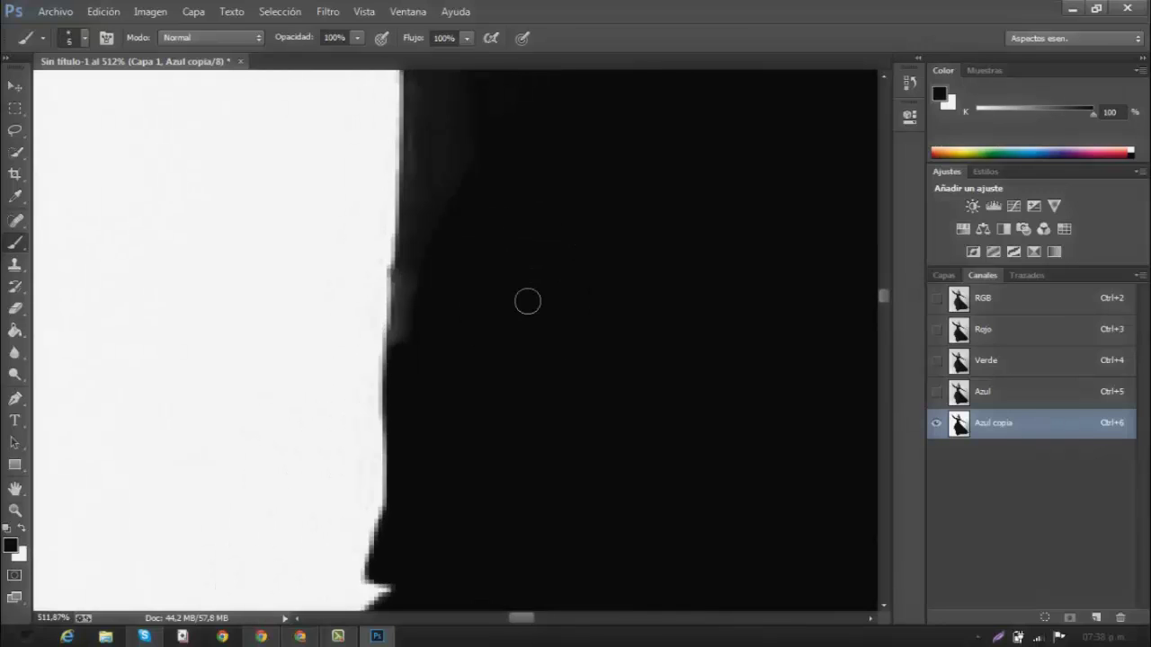
{"action": "scroll", "coordinate": [527, 300], "scroll_direction": "up", "scroll_amount": 2}
{"action": "scroll", "coordinate": [526, 300], "scroll_direction": "up", "scroll_amount": 2}
{"action": "scroll", "coordinate": [527, 300], "scroll_direction": "up", "scroll_amount": 2}
{"action": "scroll", "coordinate": [527, 300], "scroll_direction": "up", "scroll_amount": 1}
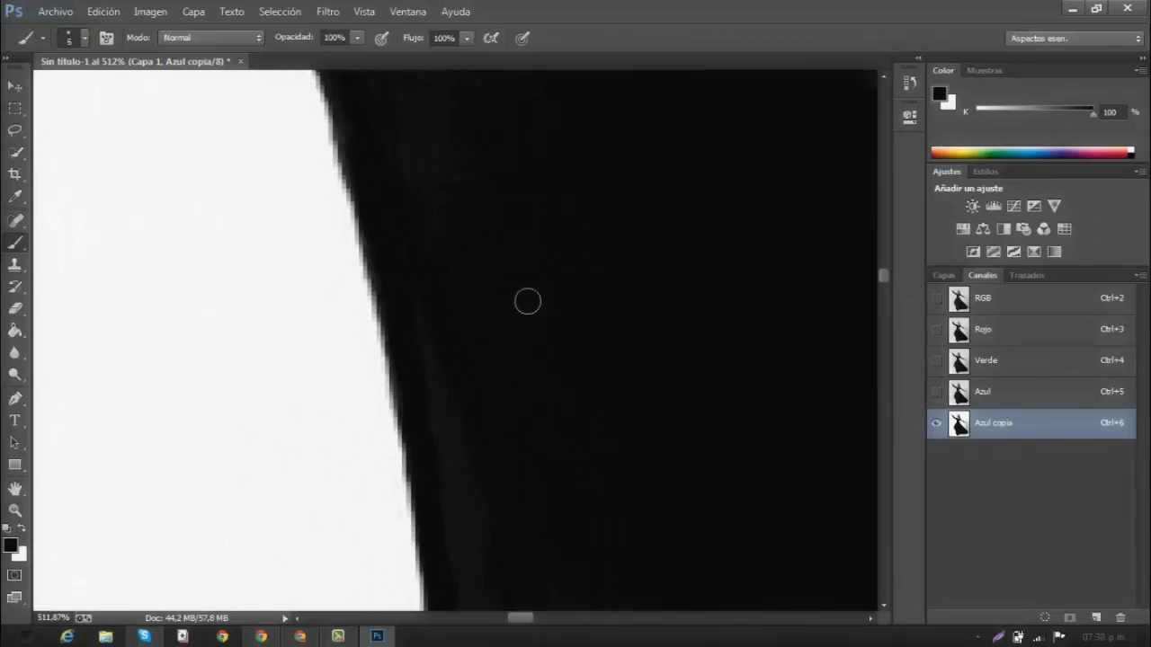
{"action": "scroll", "coordinate": [527, 300], "scroll_direction": "down", "scroll_amount": 5}
{"action": "scroll", "coordinate": [527, 300], "scroll_direction": "down", "scroll_amount": 2}
{"action": "scroll", "coordinate": [526, 300], "scroll_direction": "up", "scroll_amount": 2}
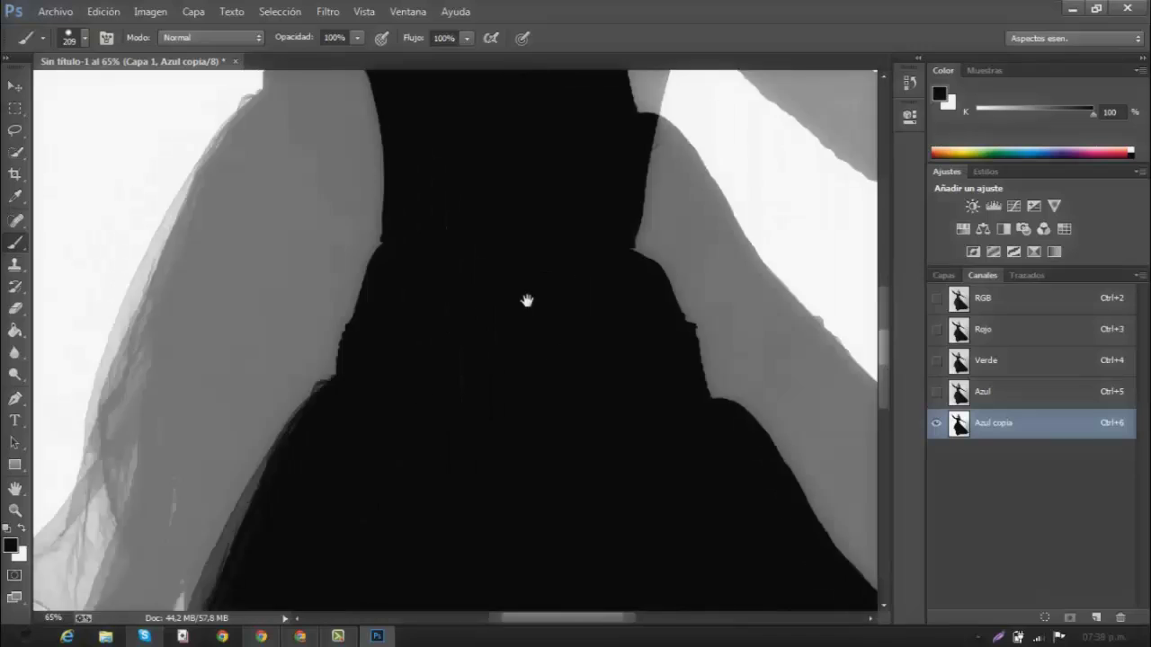
{"action": "scroll", "coordinate": [527, 300], "scroll_direction": "up", "scroll_amount": 2}
{"action": "scroll", "coordinate": [527, 300], "scroll_direction": "up", "scroll_amount": 2}
{"action": "scroll", "coordinate": [527, 301], "scroll_direction": "up", "scroll_amount": 2}
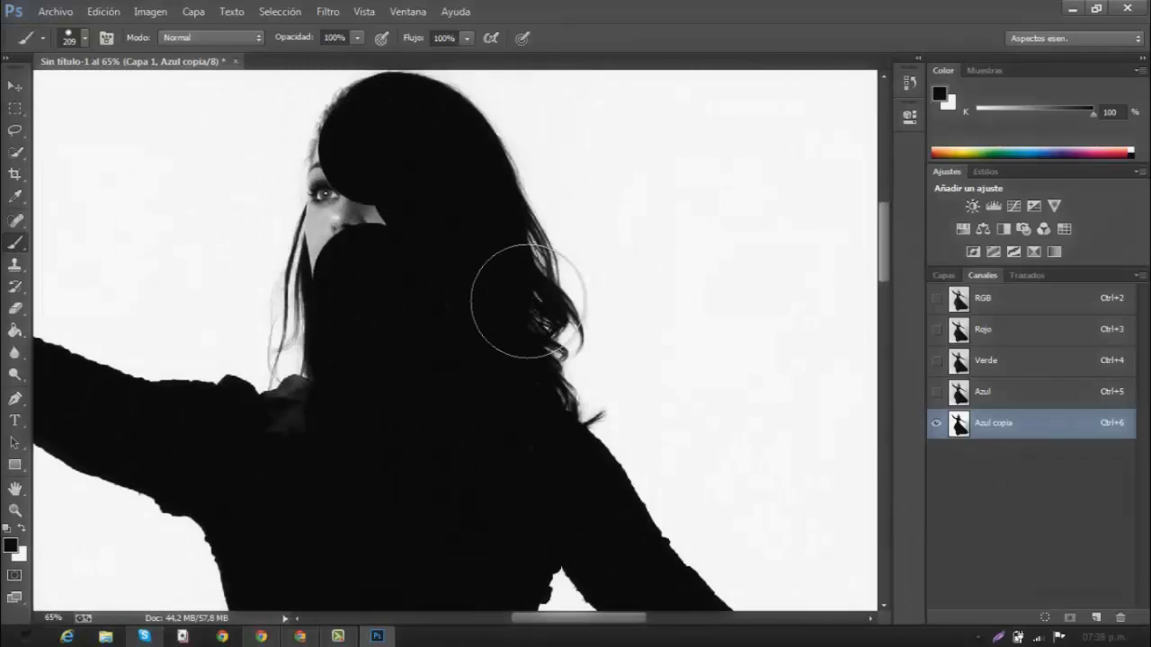
{"action": "scroll", "coordinate": [527, 301], "scroll_direction": "up", "scroll_amount": 5}
{"action": "key", "text": "bracketleft"}
{"action": "key", "text": "bracketleft"}
{"action": "key", "text": "bracketleft"}
{"action": "scroll", "coordinate": [527, 301], "scroll_direction": "down", "scroll_amount": 2}
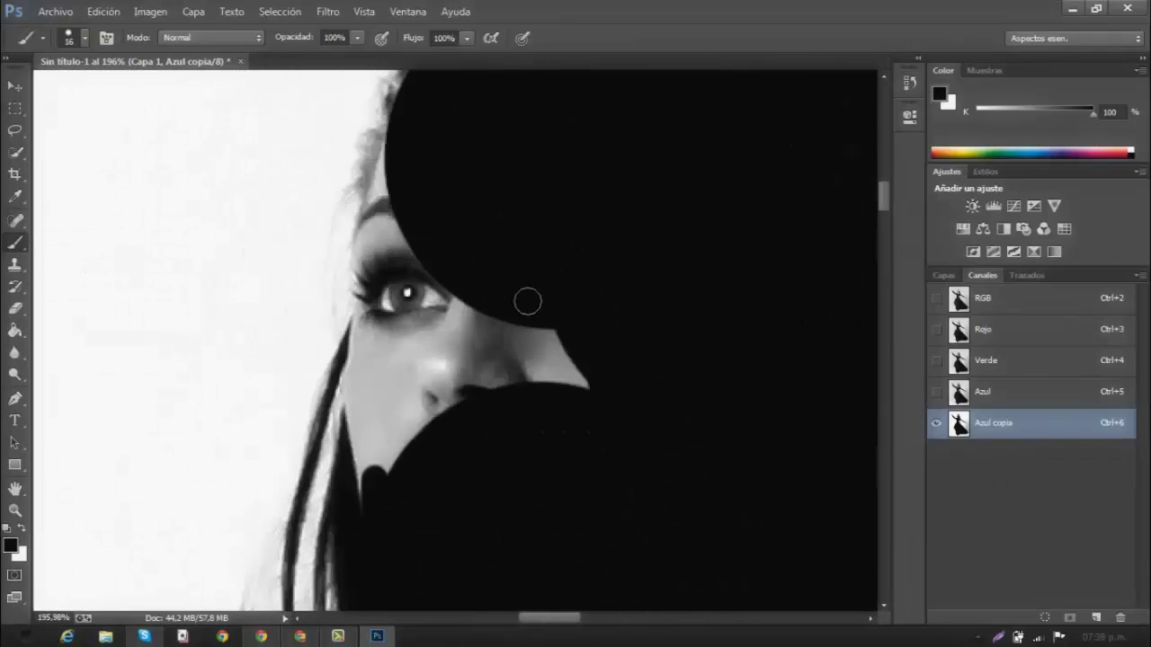
{"action": "key", "text": "bracketright"}
{"action": "key", "text": "bracketright"}
{"action": "key", "text": "bracketright"}
{"action": "left_click_drag", "start_coordinate": [405, 378], "coordinate": [527, 300]}
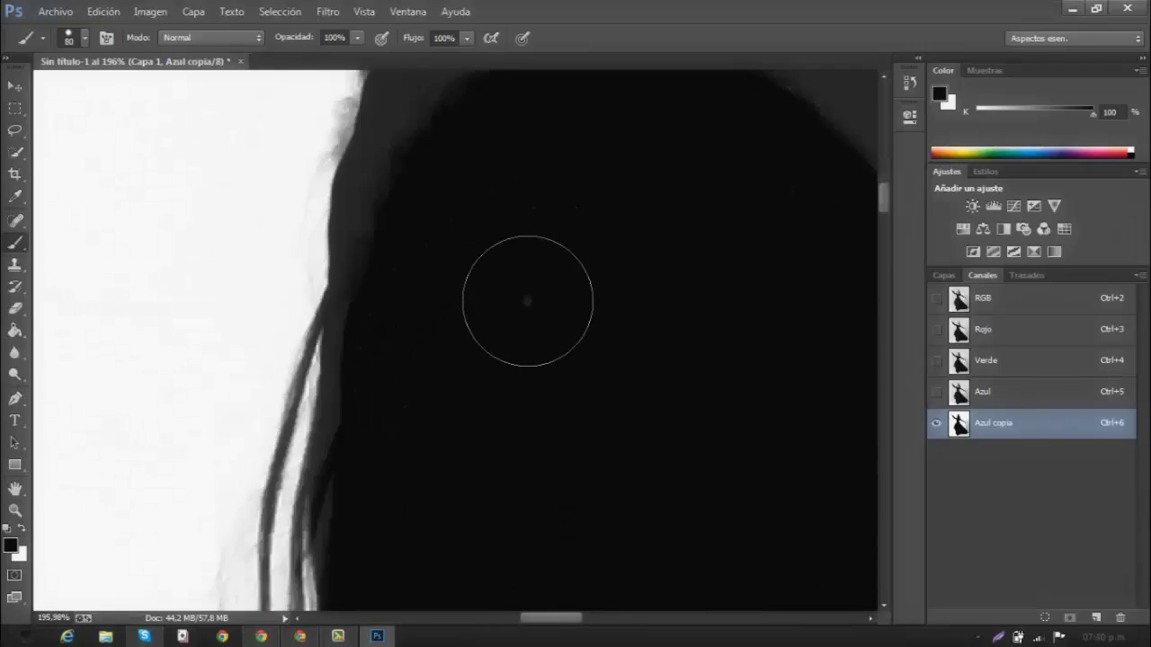
{"action": "scroll", "coordinate": [527, 300], "scroll_direction": "down", "scroll_amount": 4}
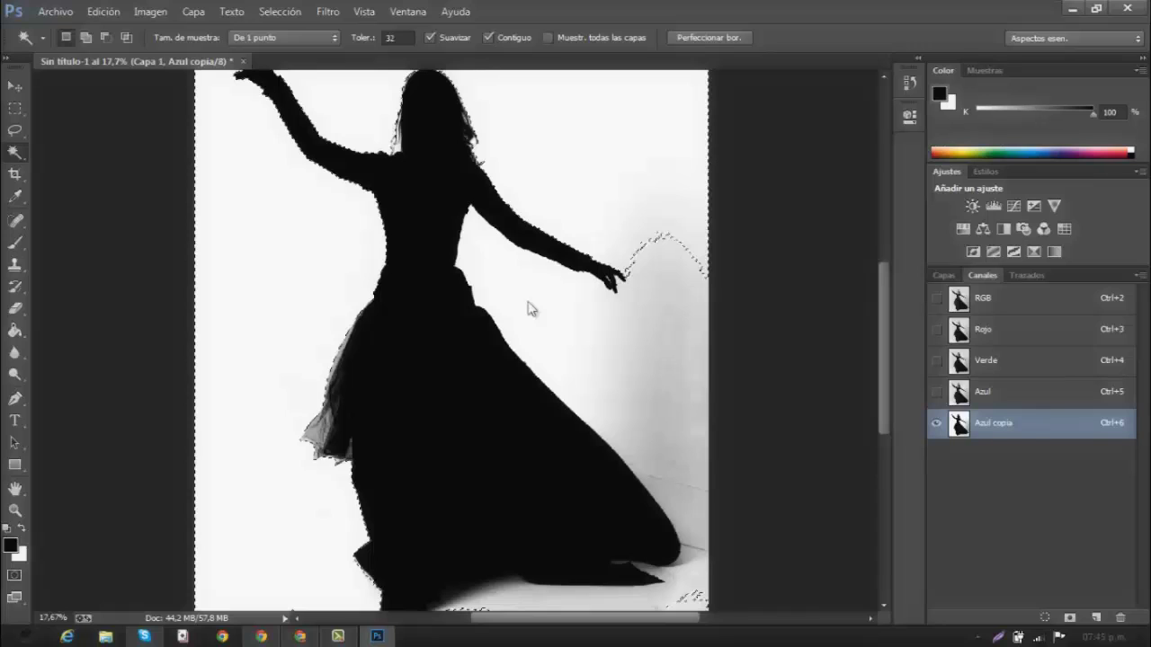
Make the Magic Wand non-contiguous, select the white background, and pick the grey shading beside the skirt
{"action": "left_click", "coordinate": [488, 37]}
{"action": "key", "text": "ctrl+d"}
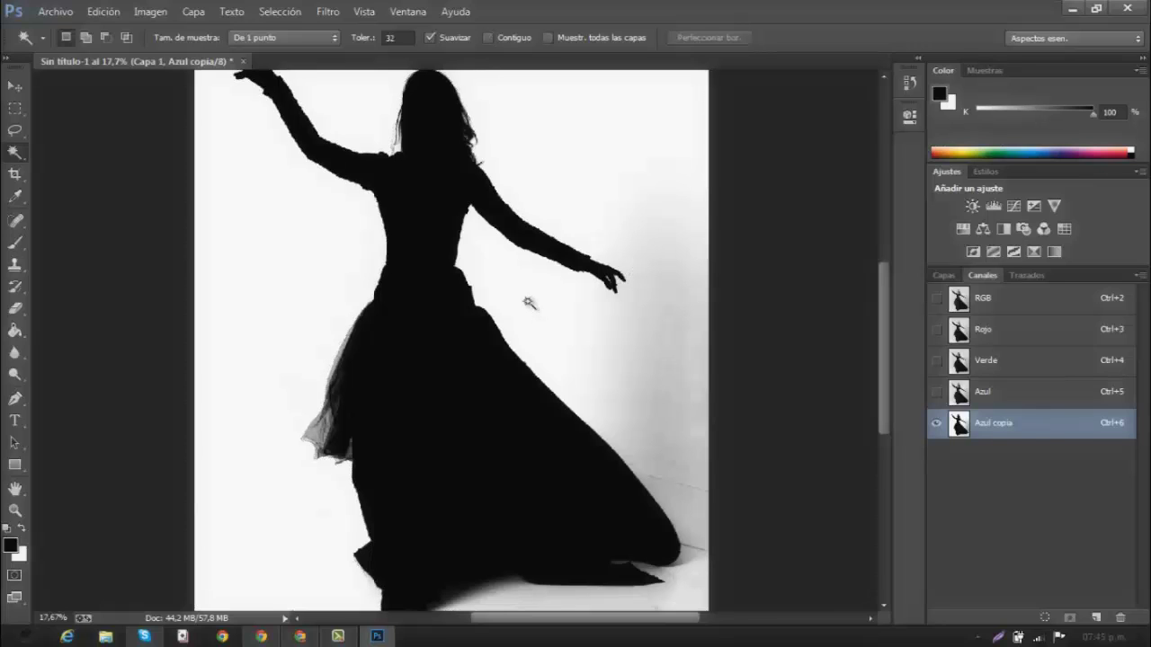
{"action": "left_click", "coordinate": [529, 303]}
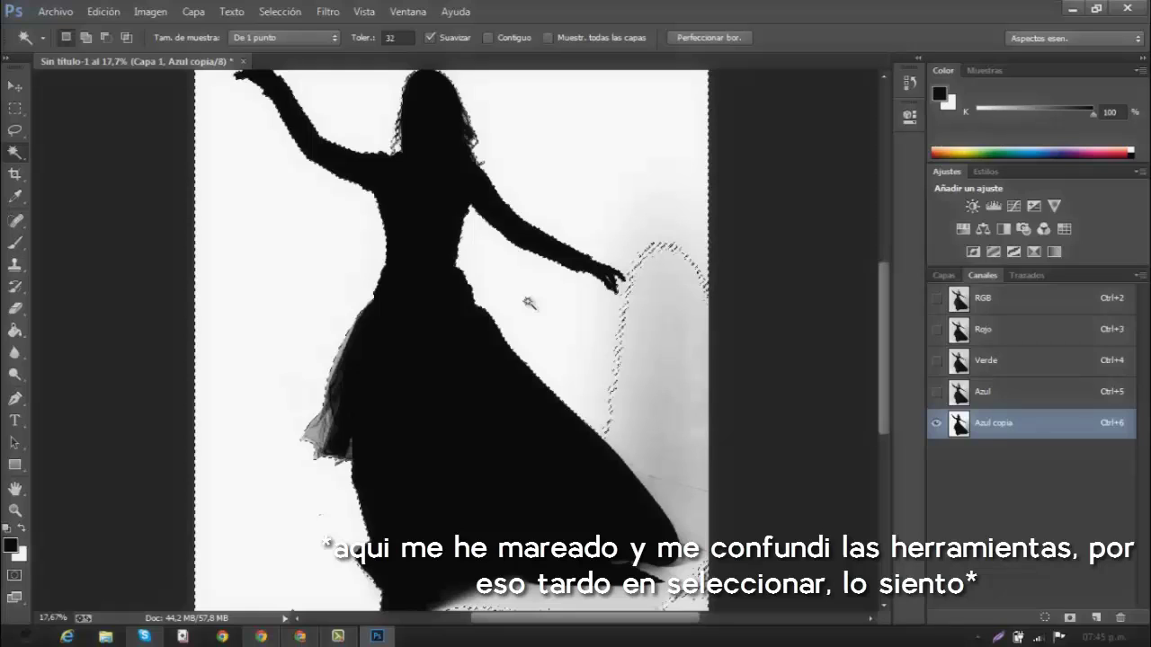
{"action": "key", "text": "ctrl+shift+i"}
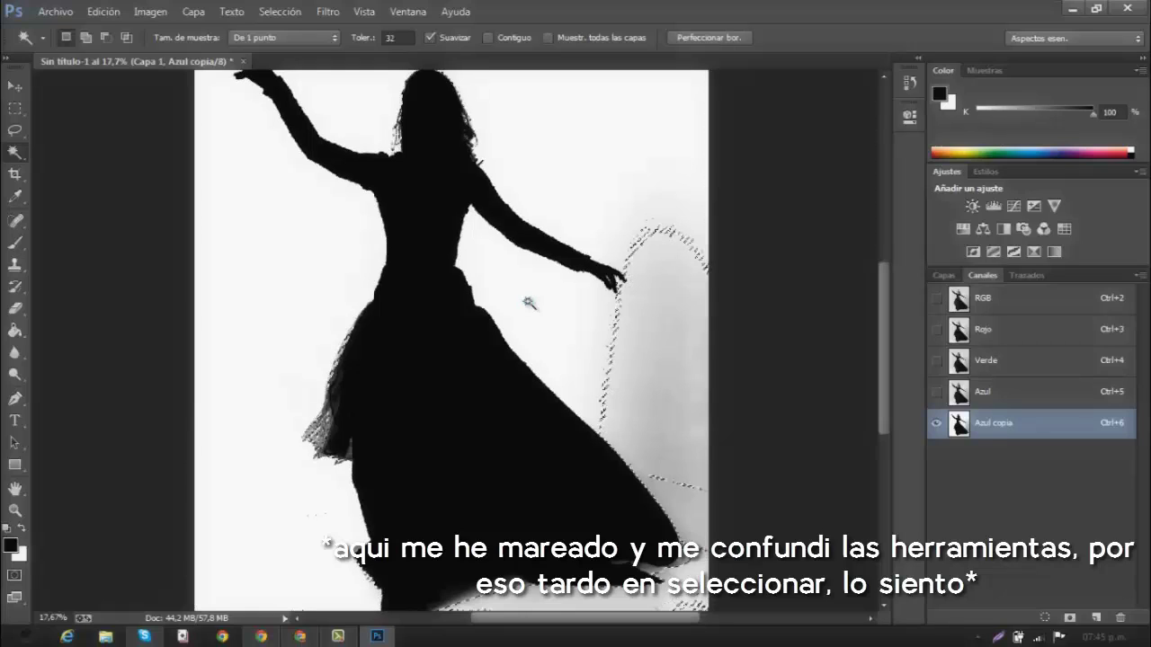
{"action": "scroll", "coordinate": [529, 303], "scroll_direction": "down", "scroll_amount": 3}
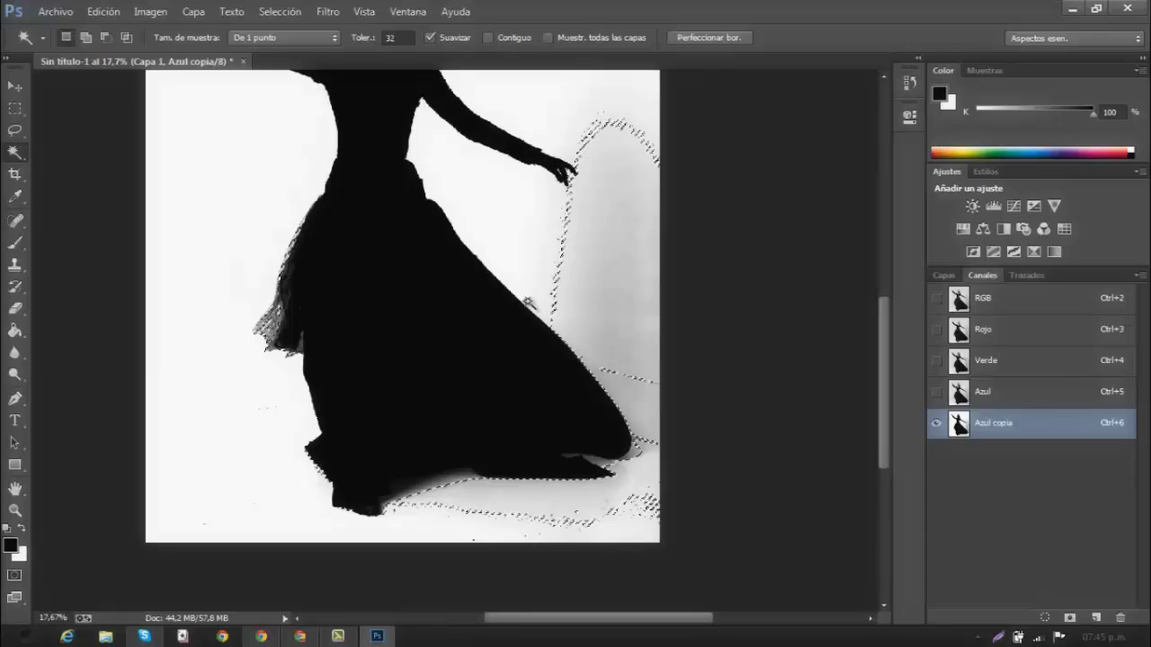
{"action": "left_click", "coordinate": [531, 309]}
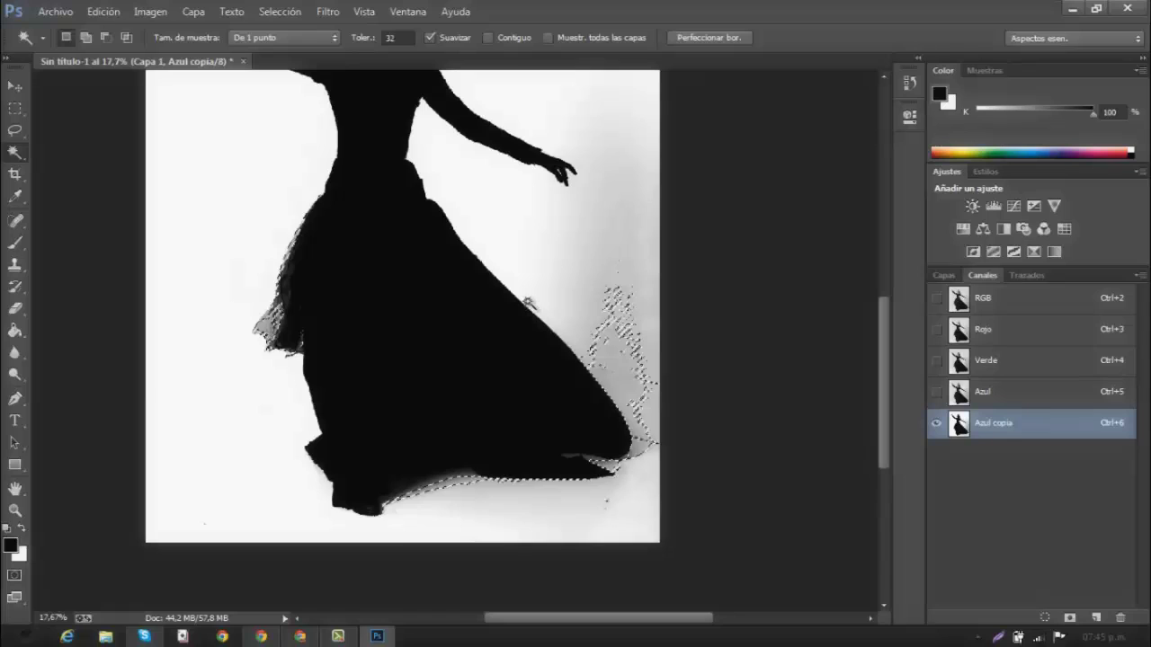
{"action": "left_click", "coordinate": [529, 307]}
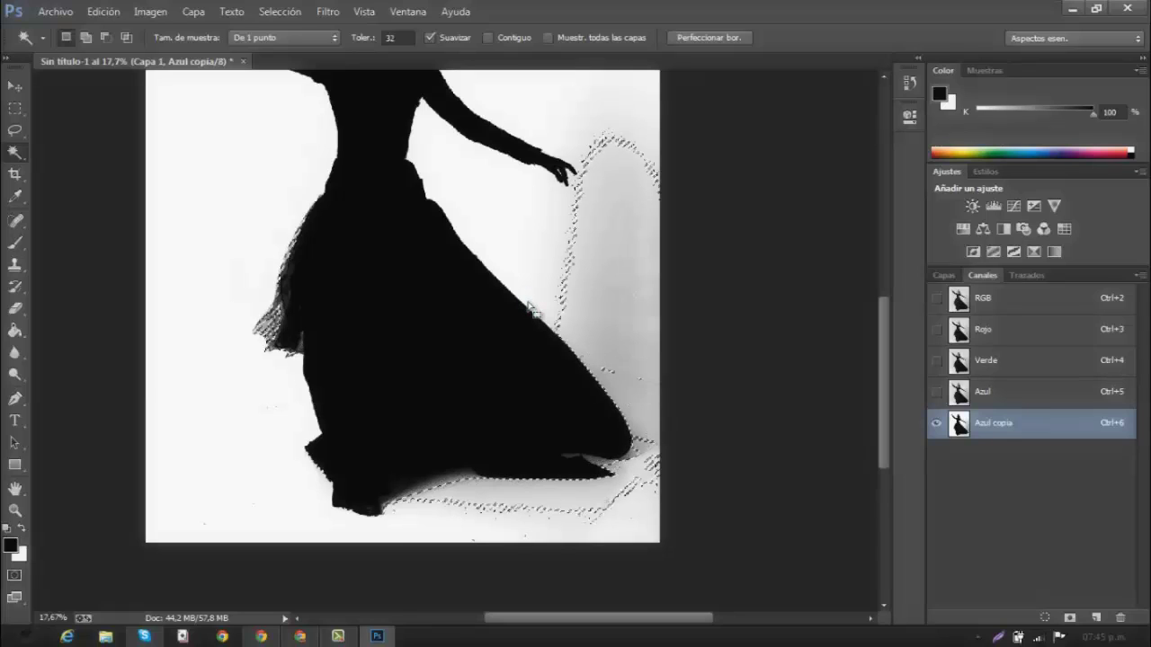
{"action": "left_click", "coordinate": [529, 307]}
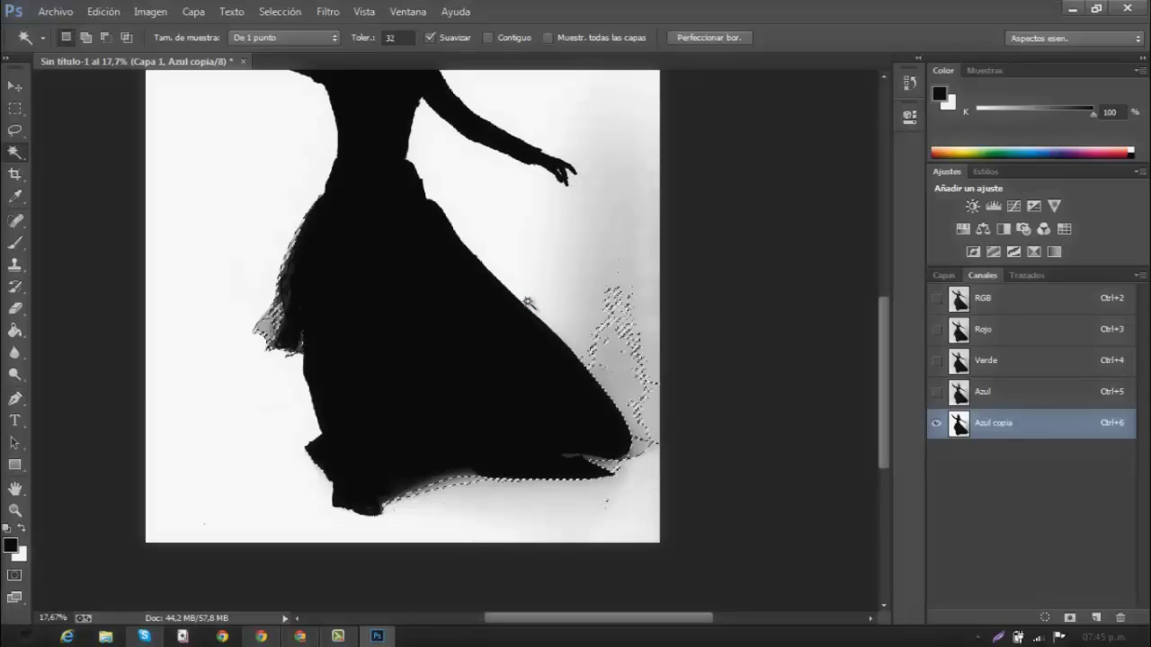
In Add to selection mode, add the right-edge and bottom shading plus the white background
{"action": "left_click", "coordinate": [86, 37]}
{"action": "left_click", "coordinate": [529, 306]}
{"action": "left_click", "coordinate": [528, 307]}
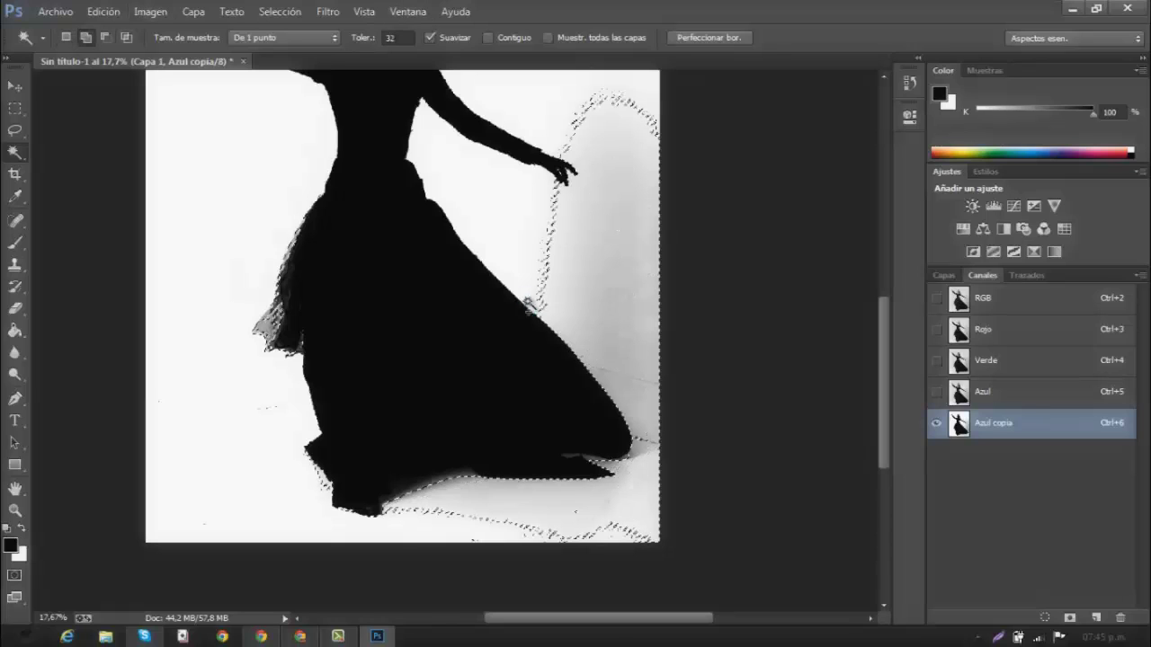
{"action": "left_click", "coordinate": [529, 307]}
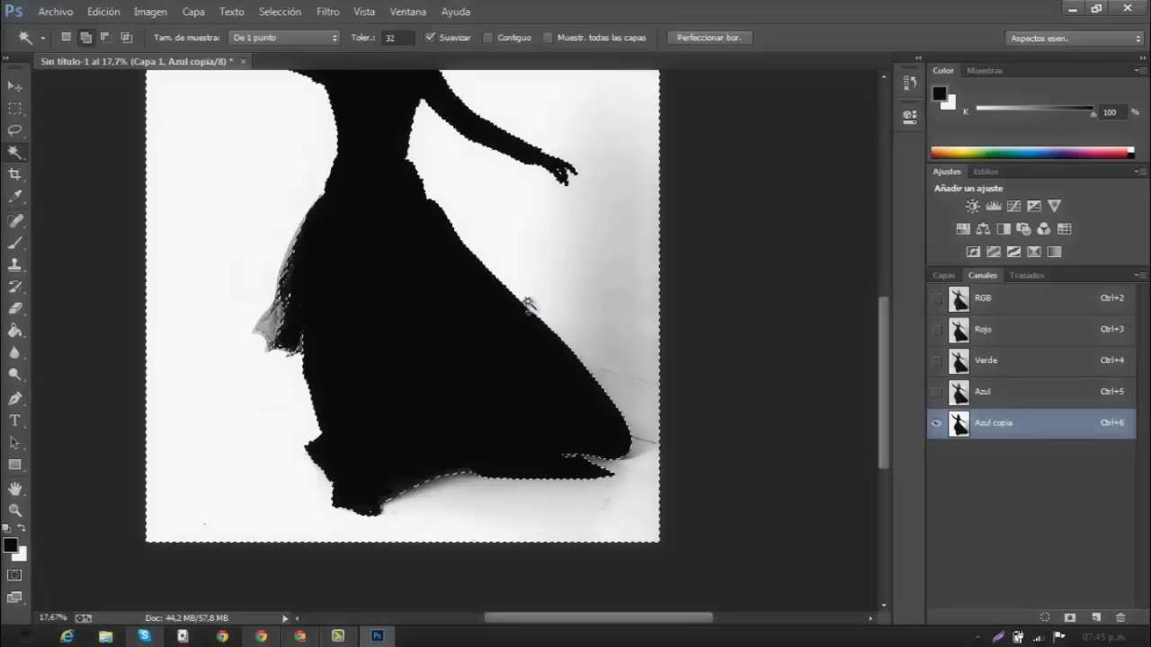
{"action": "scroll", "coordinate": [529, 306], "scroll_direction": "down", "scroll_amount": 3}
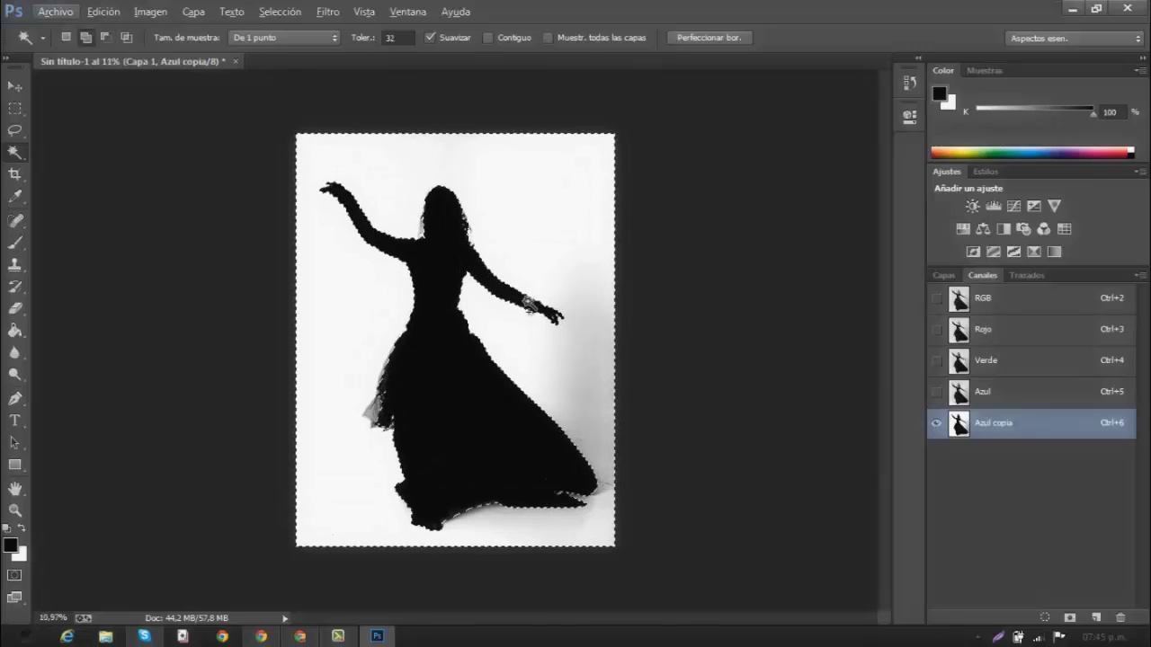
Invert the selection to just the dancer and delete the Azul copia channel
{"action": "key", "text": "Left"}
{"action": "key", "text": "Left"}
{"action": "key", "text": "Left"}
{"action": "key", "text": "Left"}
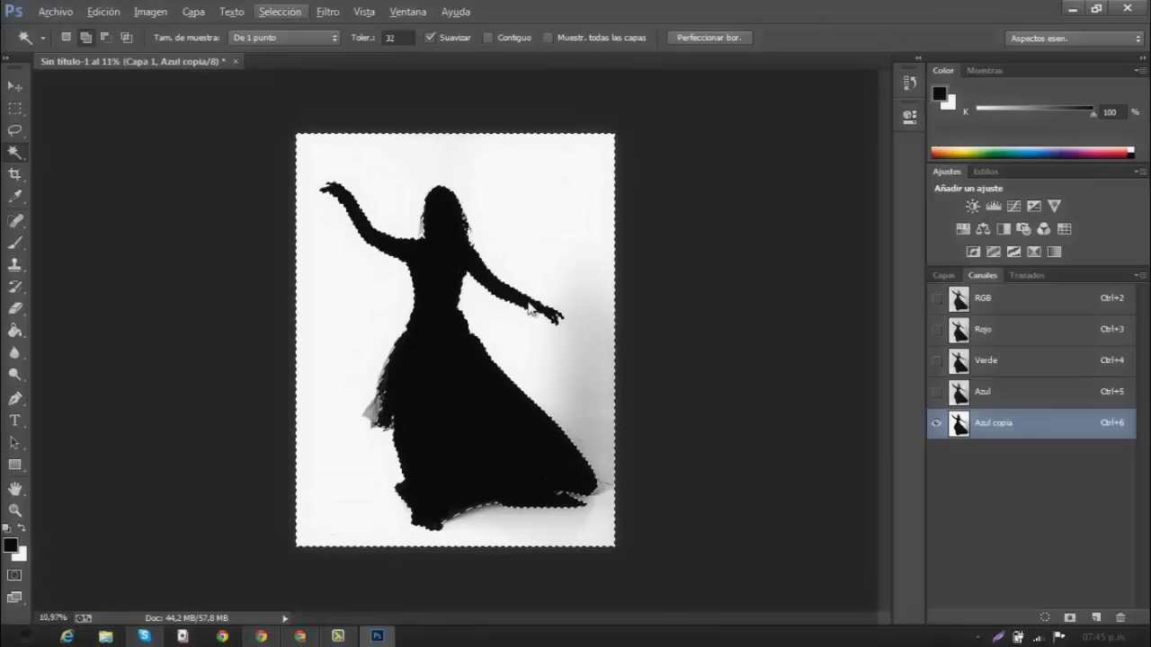
{"action": "key", "text": "Right"}
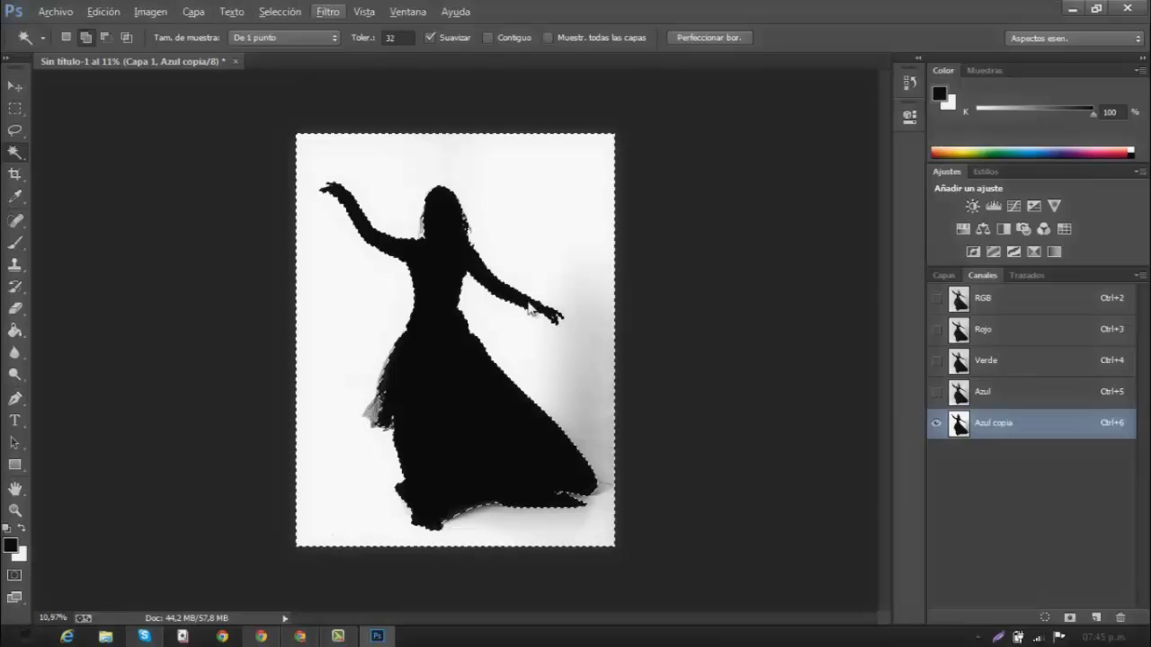
{"action": "key", "text": "Down"}
{"action": "key", "text": "Down"}
{"action": "key", "text": "Down"}
{"action": "key", "text": "Down"}
{"action": "key", "text": "Down"}
{"action": "key", "text": "Down"}
{"action": "key", "text": "Up"}
{"action": "key", "text": "Up"}
{"action": "key", "text": "Up"}
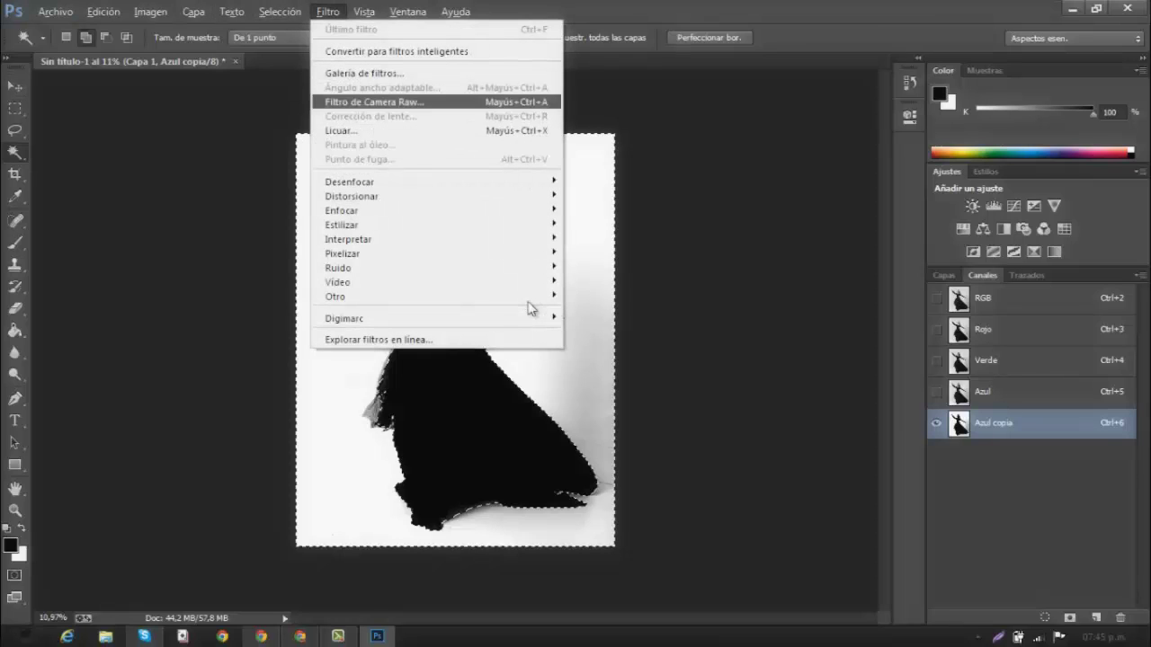
{"action": "key", "text": "Up"}
{"action": "key", "text": "Up"}
{"action": "key", "text": "Down"}
{"action": "key", "text": "Down"}
{"action": "key", "text": "Down"}
{"action": "key", "text": "Left"}
{"action": "key", "text": "Down"}
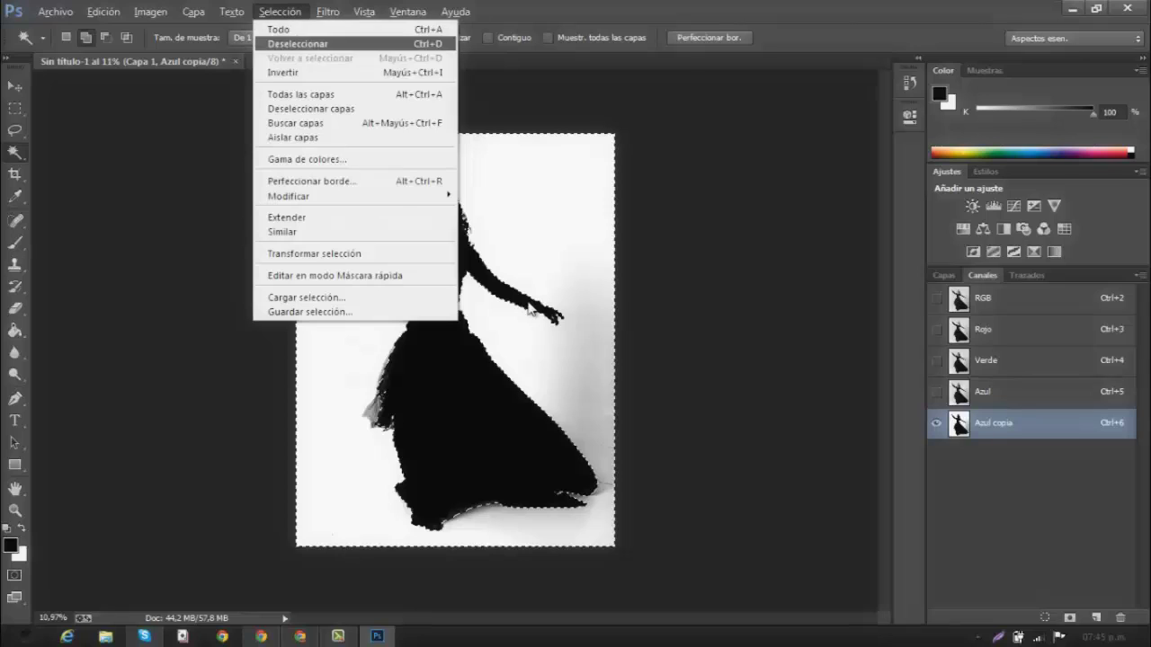
{"action": "key", "text": "Down"}
{"action": "key", "text": "Down"}
{"action": "key", "text": "Return"}
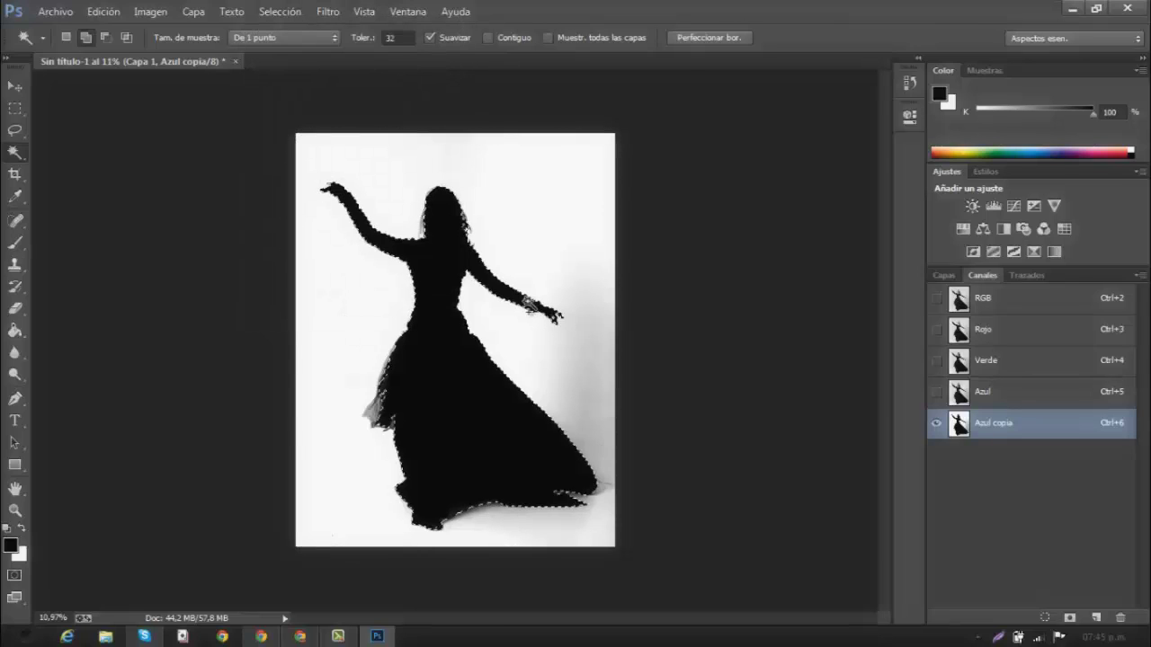
{"action": "key", "text": "v"}
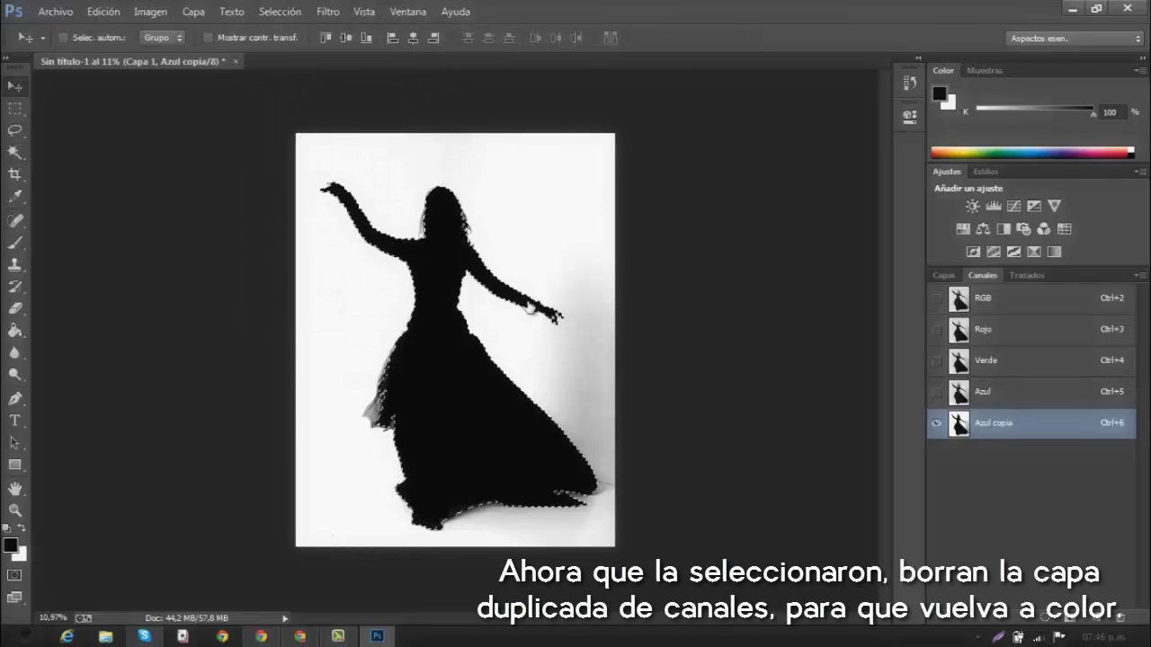
{"action": "left_click_drag", "start_coordinate": [994, 423], "coordinate": [1034, 609]}
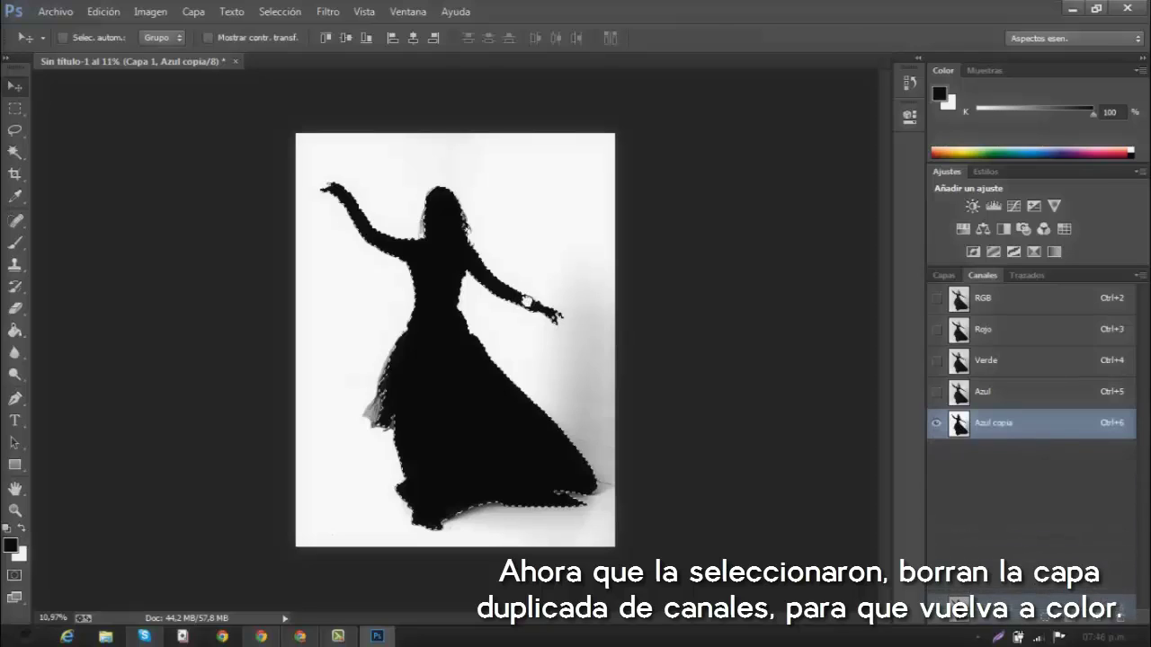
Return to the Layers panel and open Refine Edge (Perfeccionar borde) with the Rectangular Marquee active
{"action": "key", "text": "F7"}
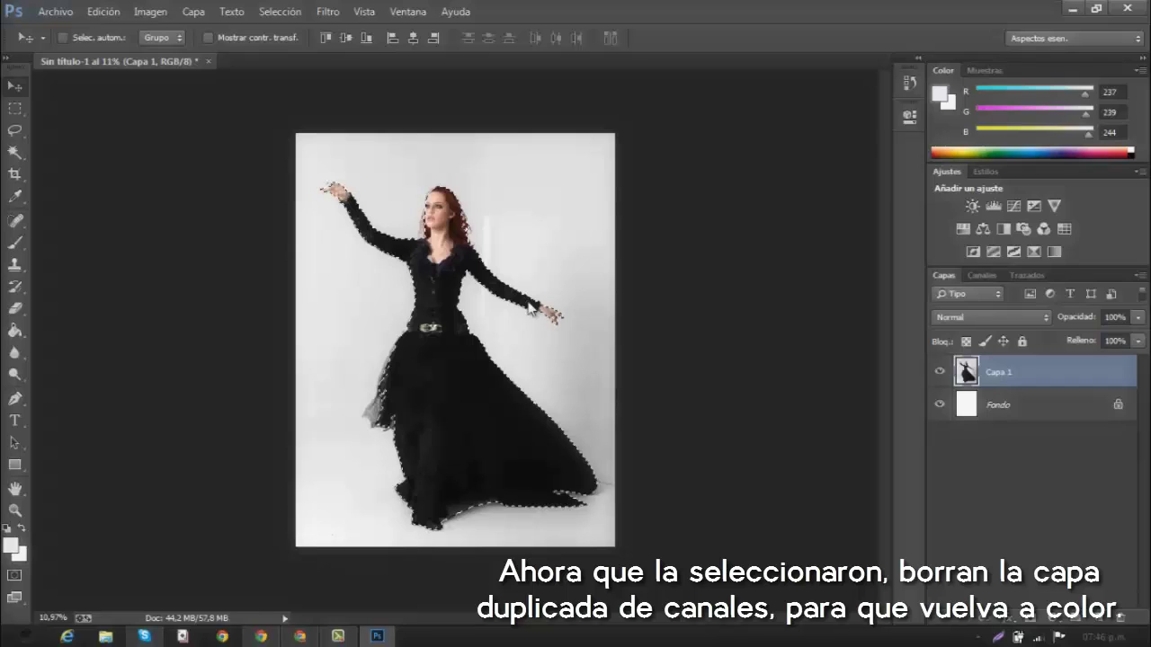
{"action": "key", "text": "m"}
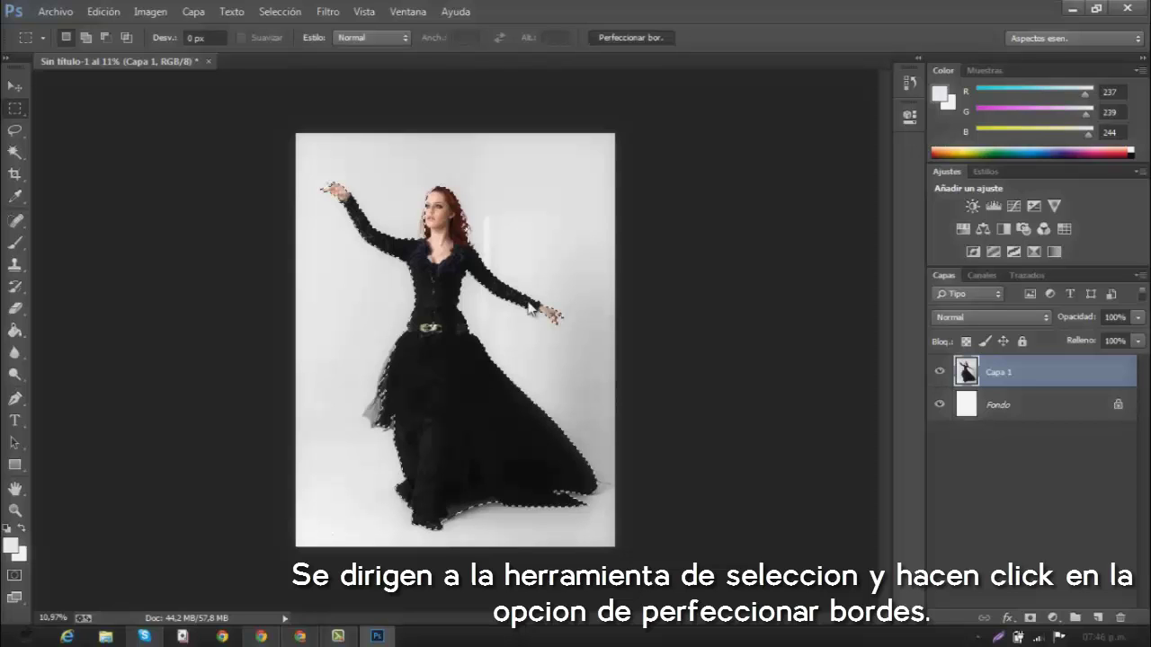
{"action": "key", "text": "ctrl+alt+r"}
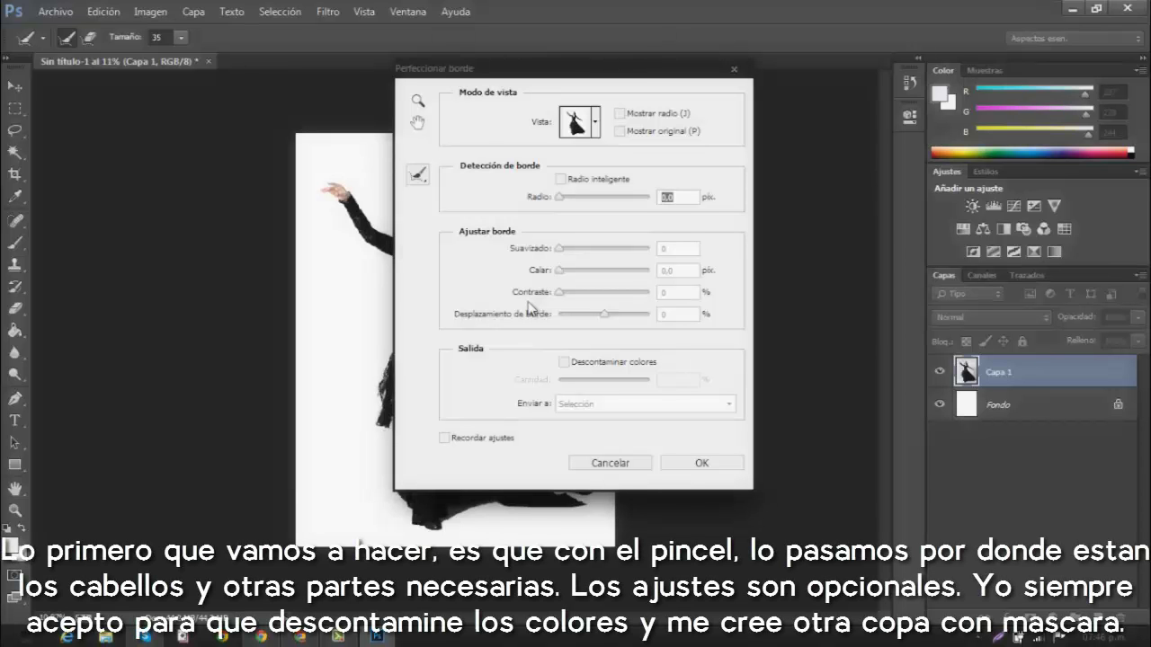
Move the Refine Edge dialog off the figure and zoom in on the dress edge
{"action": "left_click_drag", "start_coordinate": [531, 68], "coordinate": [778, 63]}
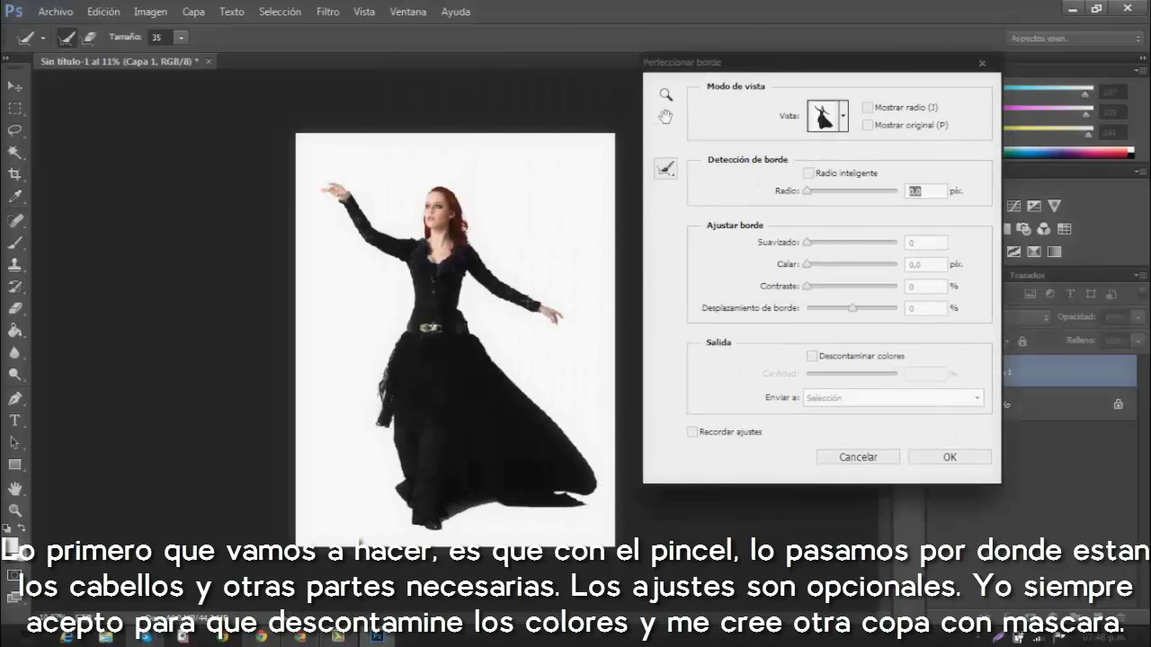
{"action": "key", "text": "z"}
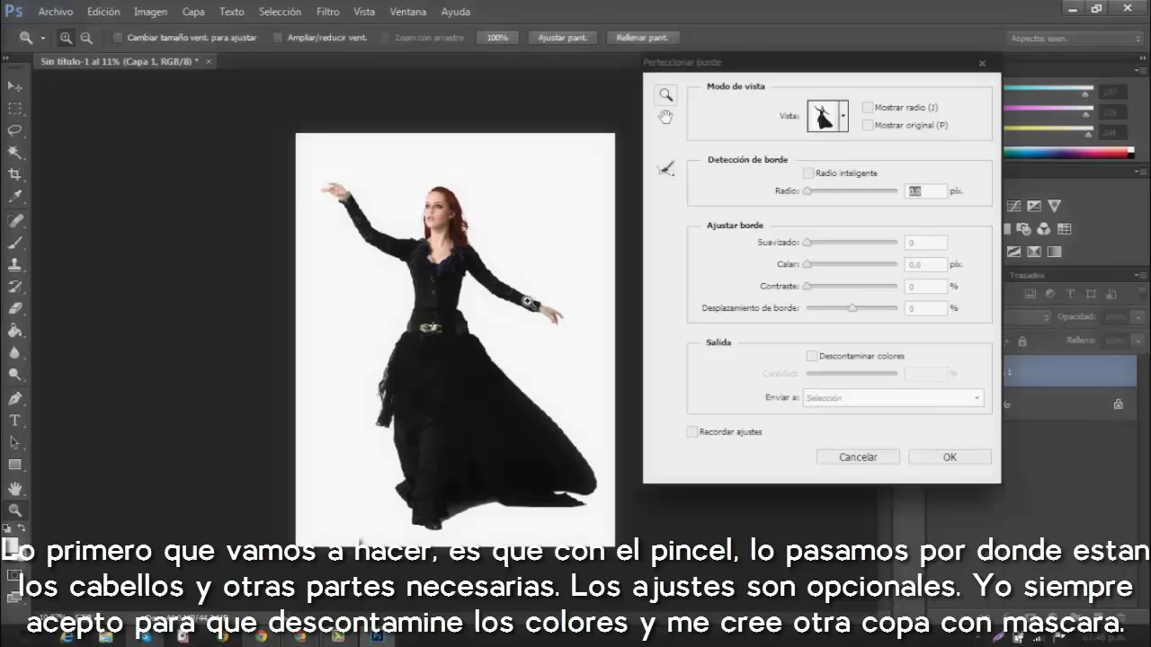
{"action": "left_click", "coordinate": [527, 301]}
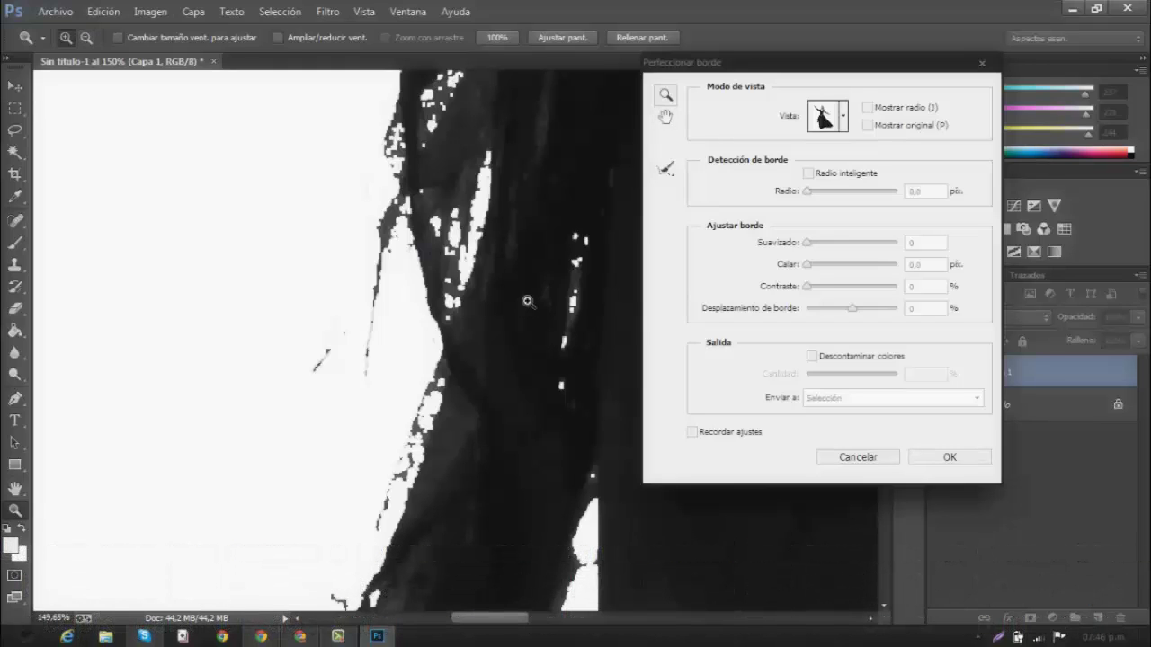
{"action": "left_click", "coordinate": [527, 304]}
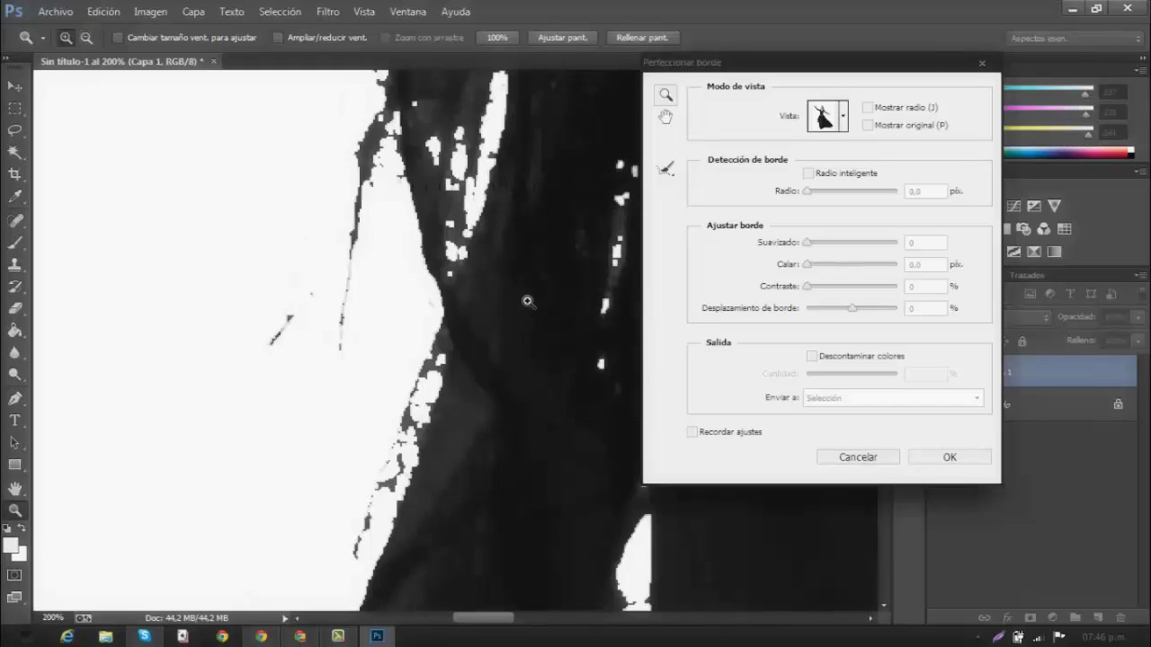
Zoom back out to a third of full size and set the Refine Radius brush to 133
{"action": "key", "text": "alt"}
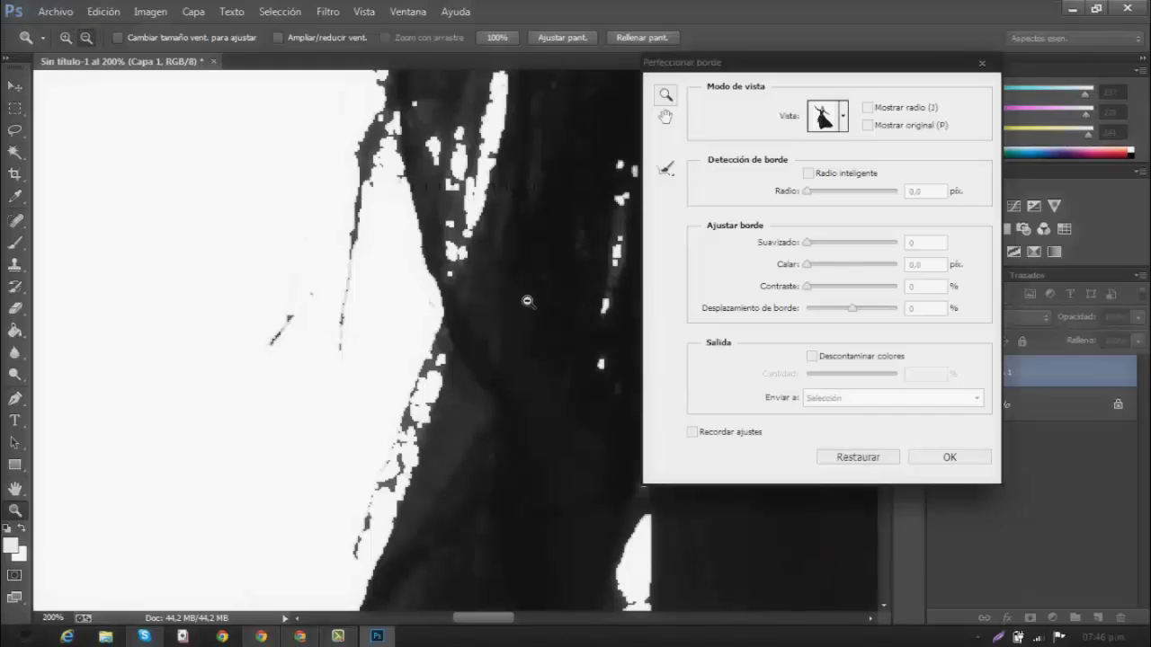
{"action": "left_click", "coordinate": [528, 301], "text": "alt"}
{"action": "left_click", "coordinate": [527, 301], "text": "alt"}
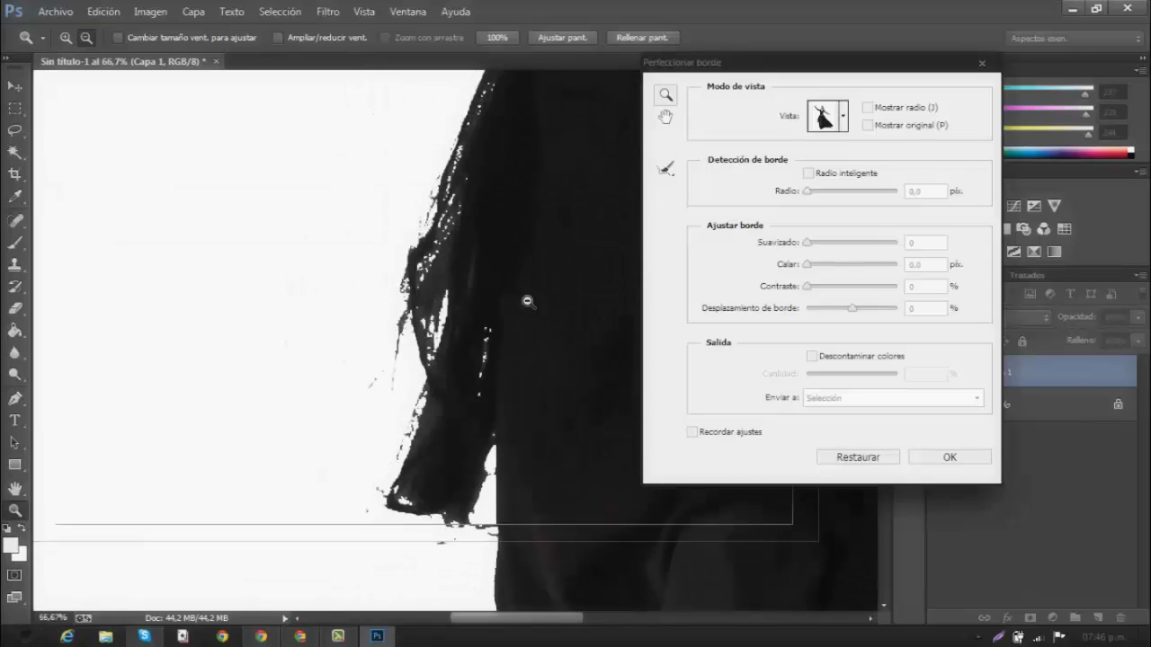
{"action": "left_click", "coordinate": [528, 301], "text": "alt"}
{"action": "left_click", "coordinate": [528, 301], "text": "alt"}
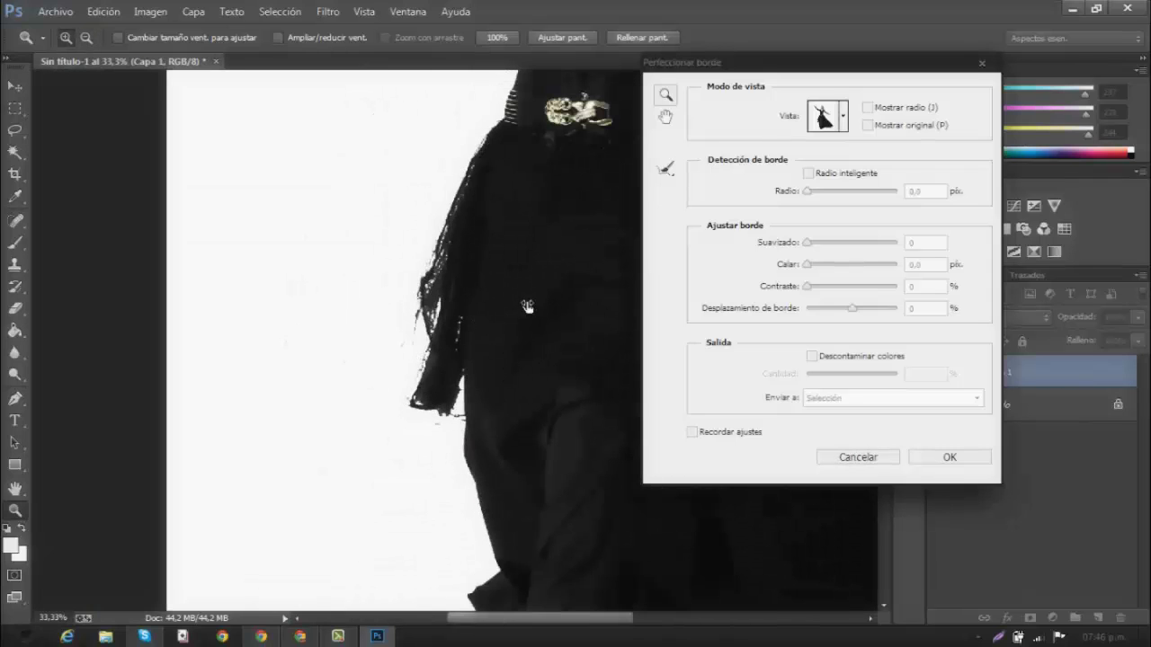
{"action": "key", "text": "e"}
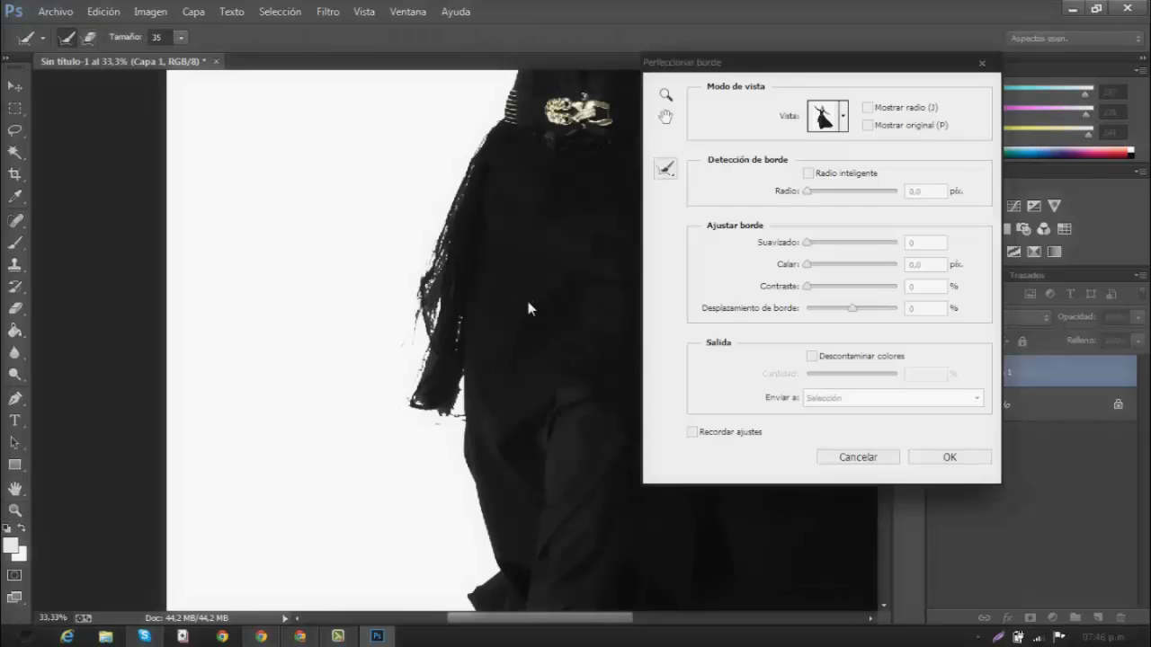
{"action": "key", "text": "bracketright"}
{"action": "key", "text": "bracketright"}
{"action": "key", "text": "bracketright"}
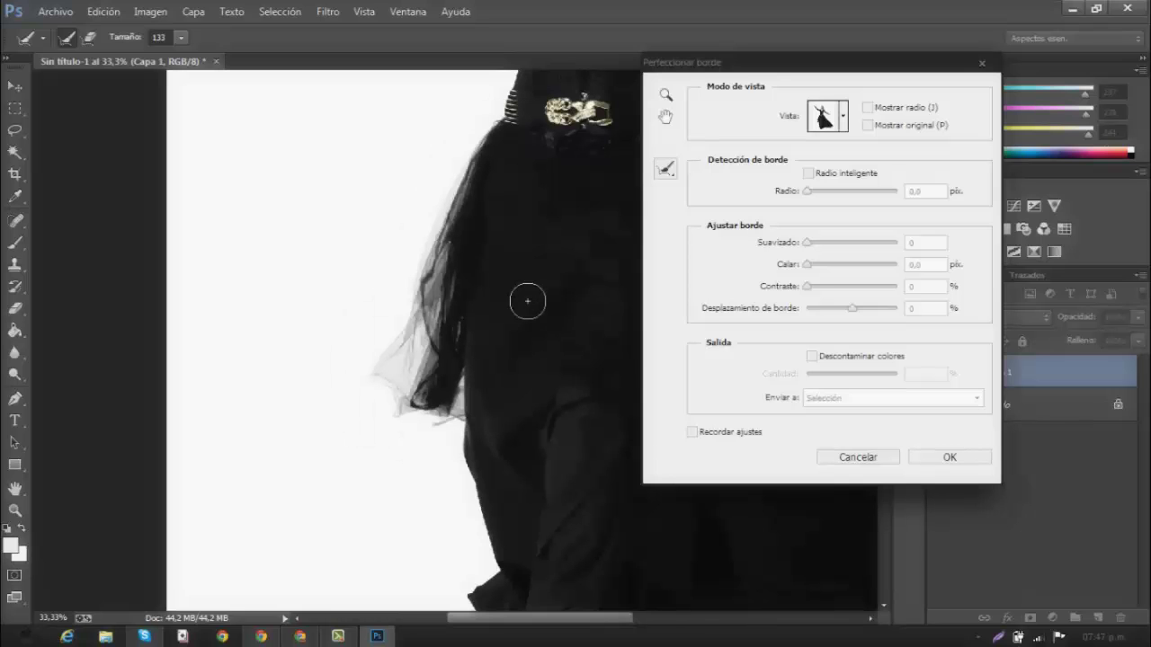
Brush Refine Radius along the hair's right side, over the top of the head, and down the left side
{"action": "scroll", "coordinate": [528, 302], "scroll_direction": "up", "scroll_amount": 5}
{"action": "scroll", "coordinate": [528, 301], "scroll_direction": "up", "scroll_amount": 3}
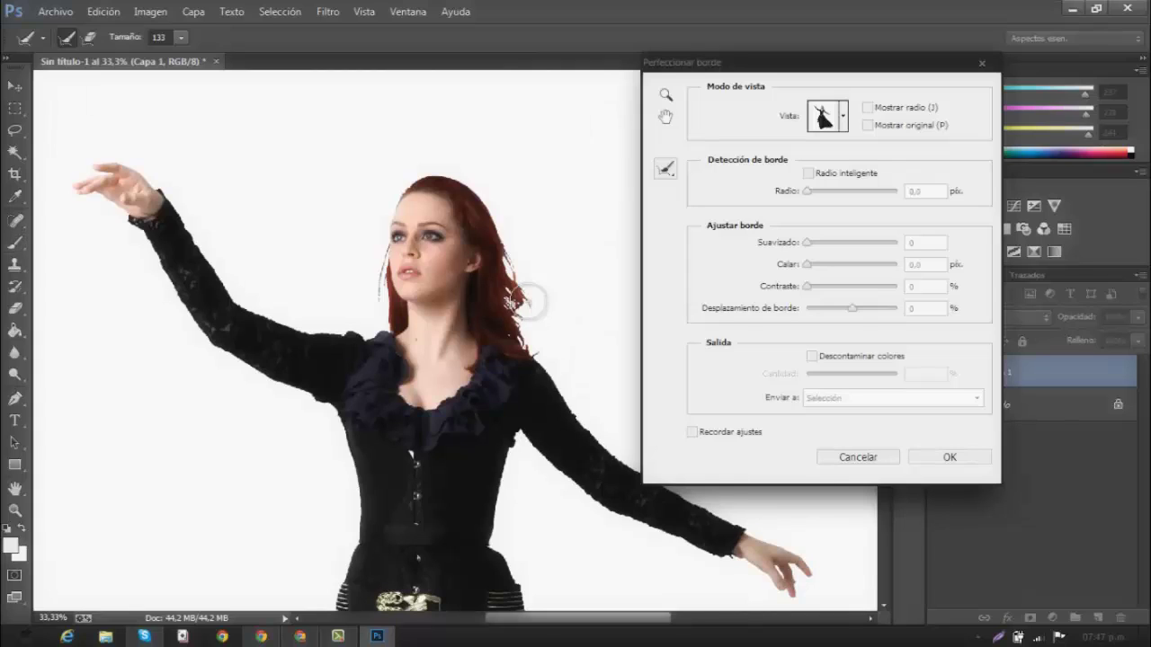
{"action": "left_click_drag", "start_coordinate": [538, 344], "coordinate": [634, 463]}
{"action": "mouse_move", "coordinate": [529, 302]}
{"action": "left_mouse_down"}
{"action": "mouse_move", "coordinate": [514, 250]}
{"action": "mouse_move", "coordinate": [530, 216]}
{"action": "mouse_move", "coordinate": [467, 166]}
{"action": "mouse_move", "coordinate": [388, 169]}
{"action": "mouse_move", "coordinate": [355, 244]}
{"action": "mouse_move", "coordinate": [405, 193]}
{"action": "left_mouse_up"}
{"action": "mouse_move", "coordinate": [360, 256]}
{"action": "left_mouse_down"}
{"action": "mouse_move", "coordinate": [373, 315]}
{"action": "mouse_move", "coordinate": [362, 334]}
{"action": "left_mouse_up"}
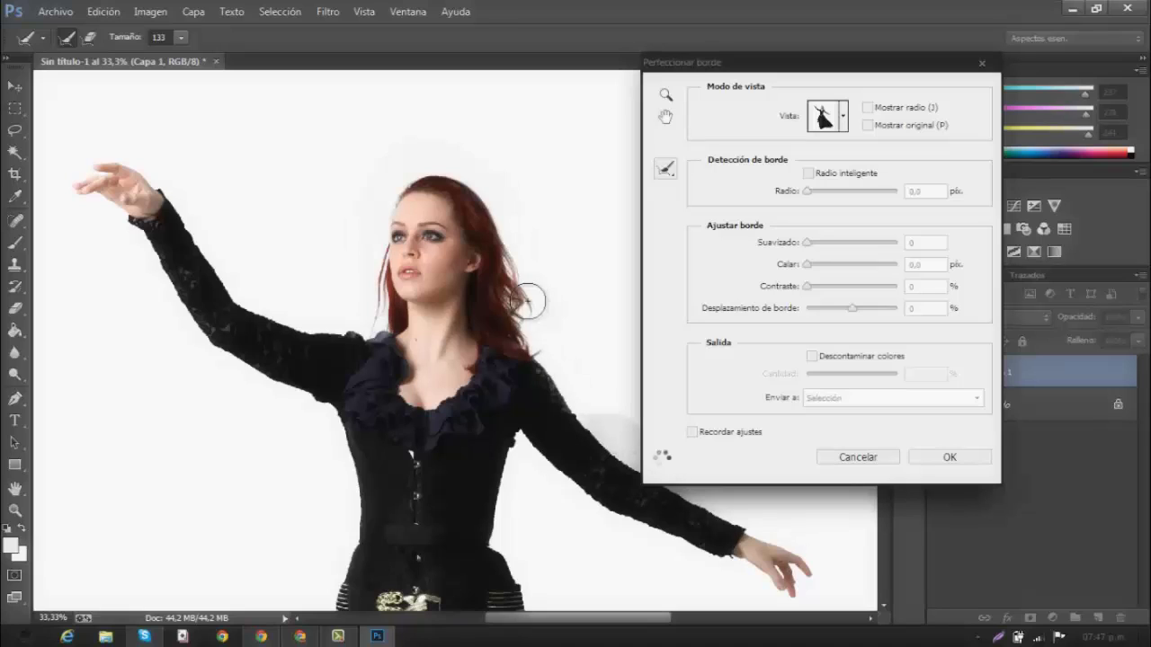
{"action": "key", "text": "shift+e"}
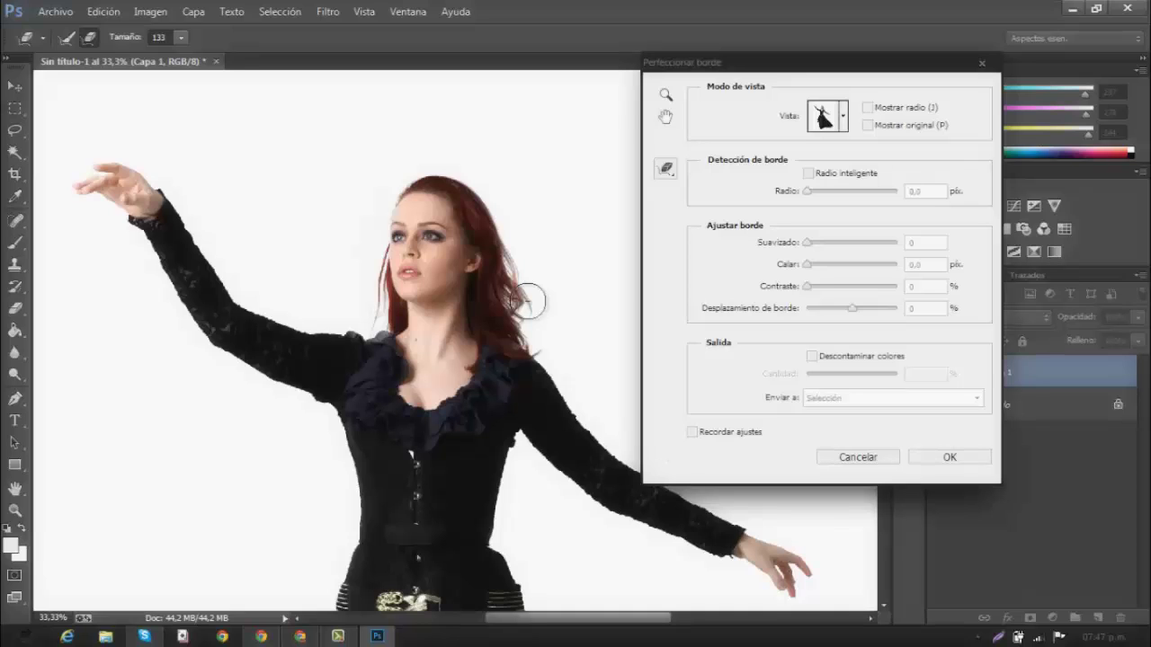
Preview the cutout on black, then brush Refine Radius along the lower skirt hem
{"action": "key", "text": "f"}
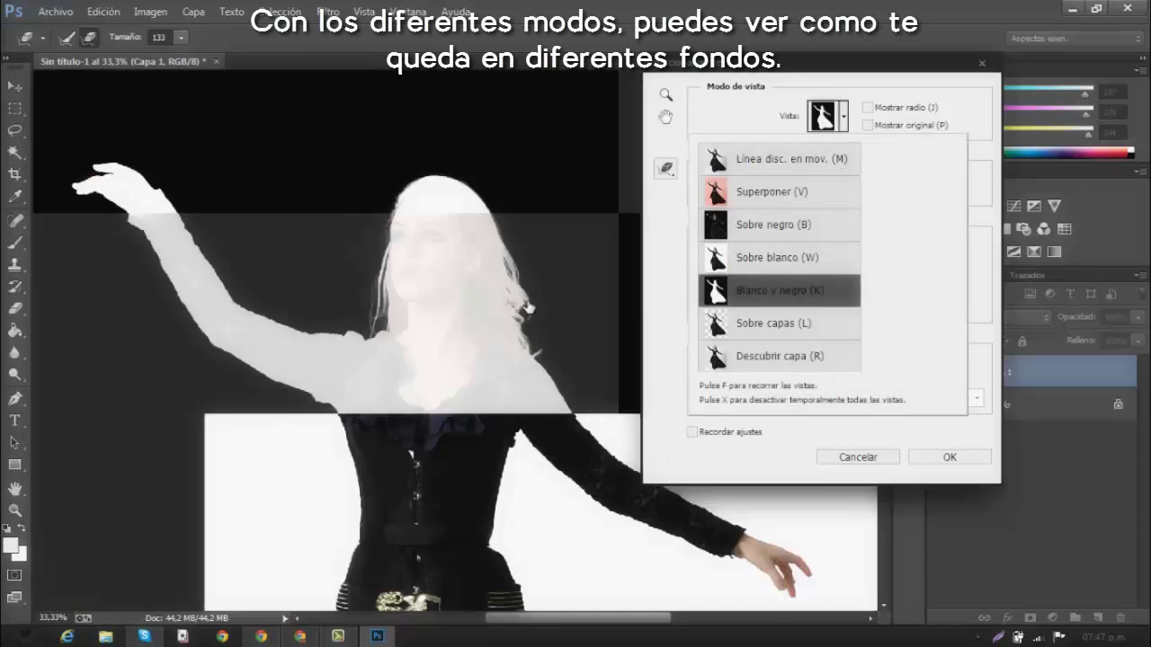
{"action": "key", "text": "b"}
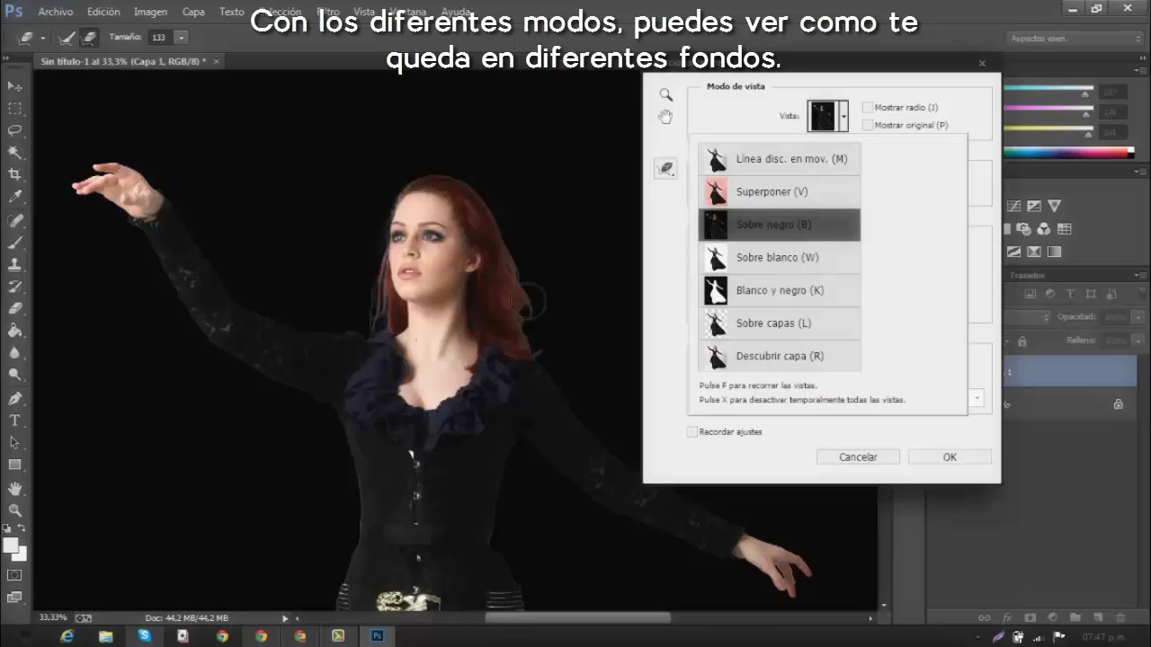
{"action": "scroll", "coordinate": [529, 301], "scroll_direction": "down", "scroll_amount": 5}
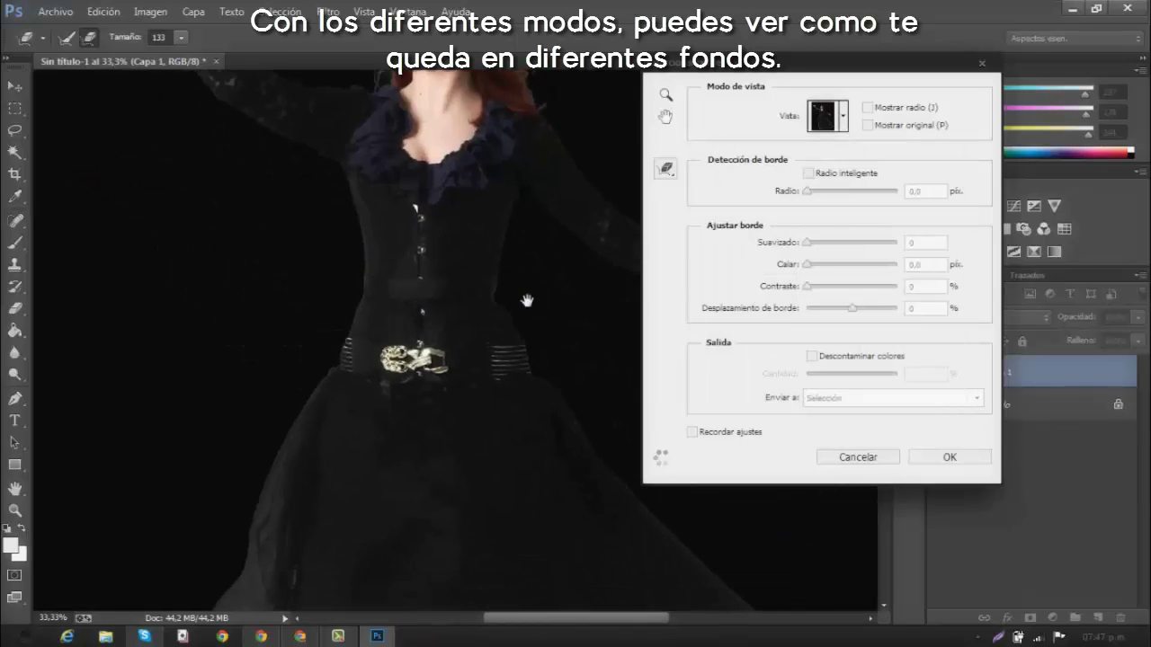
{"action": "scroll", "coordinate": [527, 300], "scroll_direction": "down", "scroll_amount": 3}
{"action": "scroll", "coordinate": [526, 301], "scroll_direction": "down", "scroll_amount": 3}
{"action": "scroll", "coordinate": [527, 301], "scroll_direction": "right", "scroll_amount": 2}
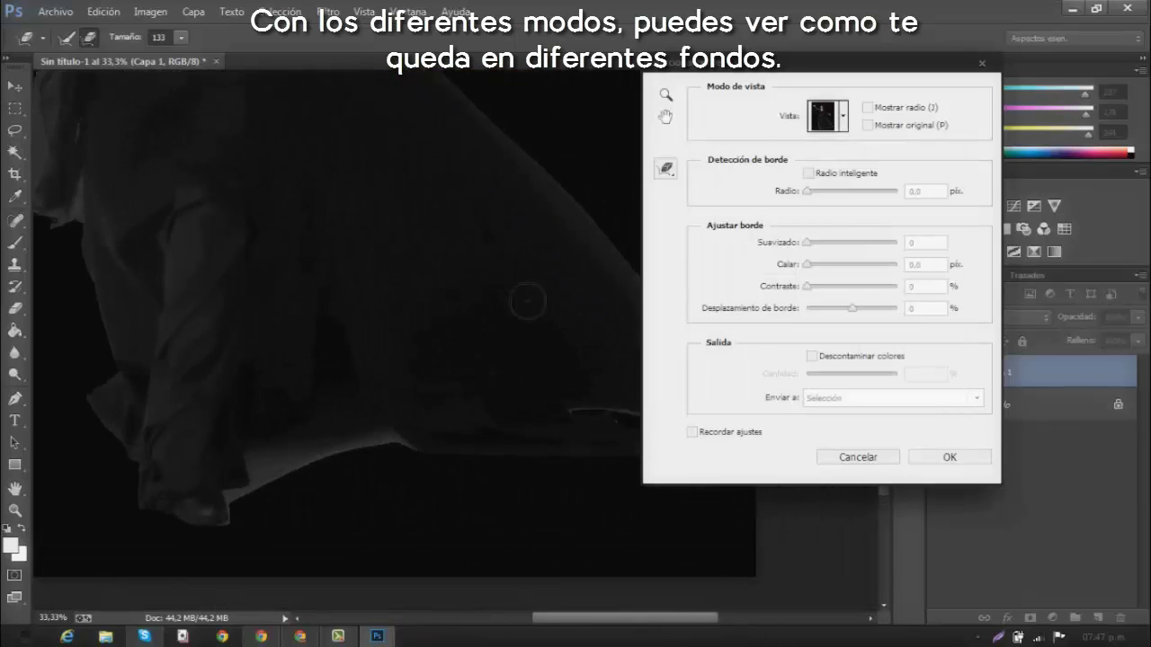
{"action": "key", "text": "e"}
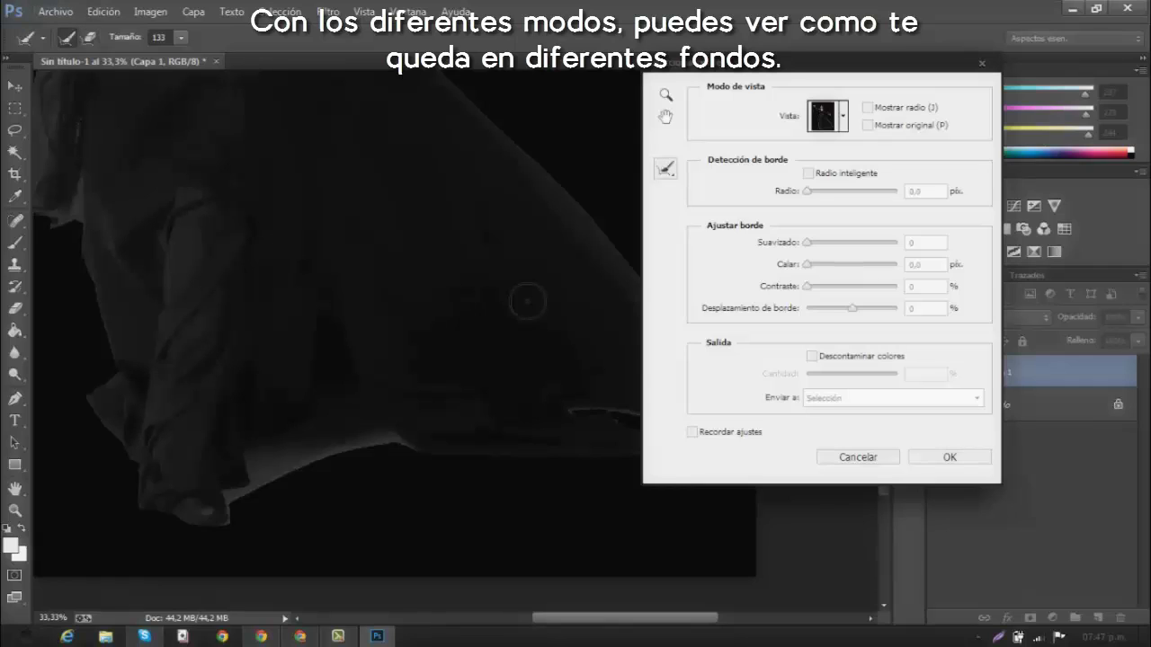
{"action": "left_click_drag", "start_coordinate": [414, 447], "coordinate": [225, 524]}
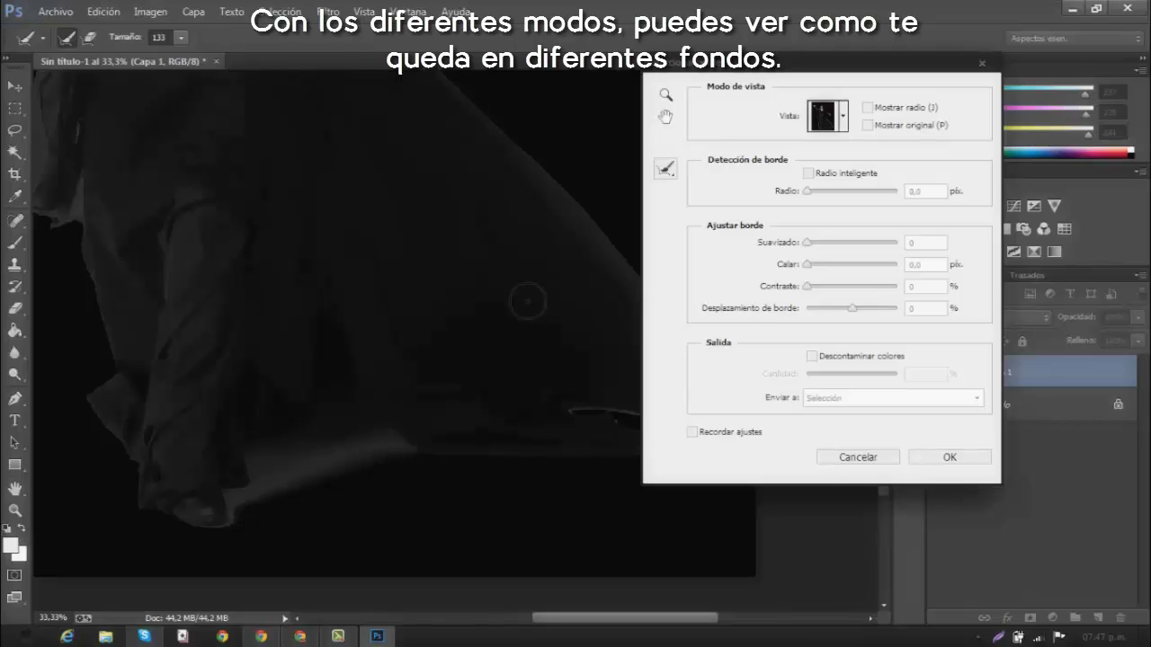
Zoom the preview out to show the whole woman
{"action": "key", "text": "alt"}
{"action": "key", "text": "z"}
{"action": "left_click", "coordinate": [528, 302], "text": "alt"}
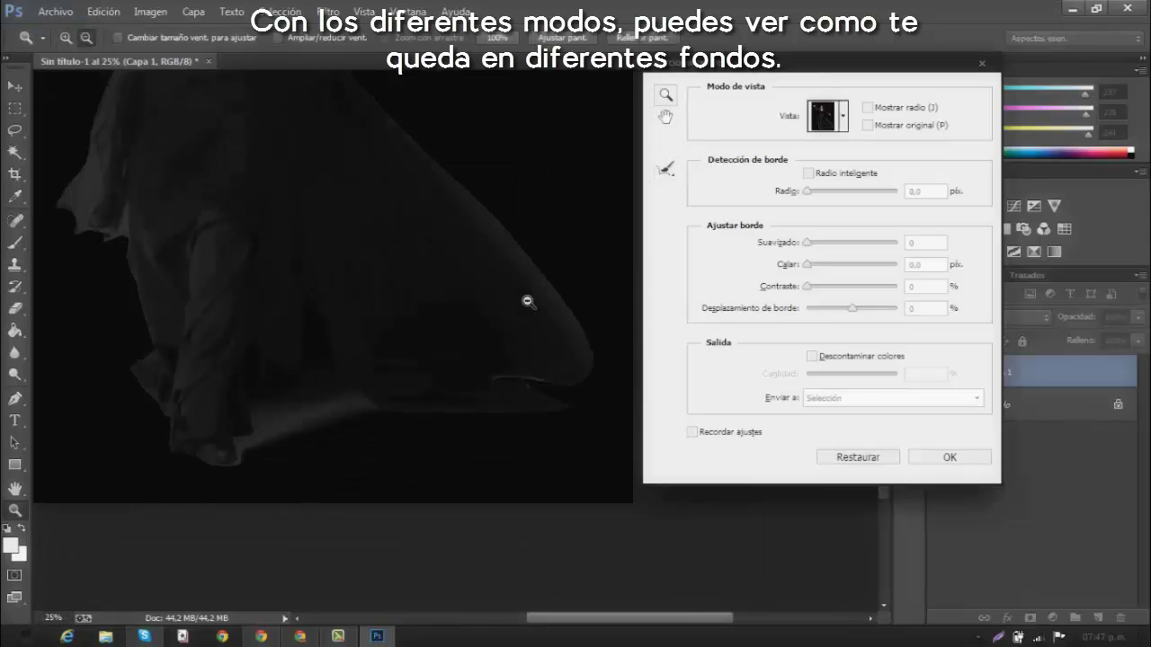
{"action": "left_click", "coordinate": [528, 302], "text": "alt"}
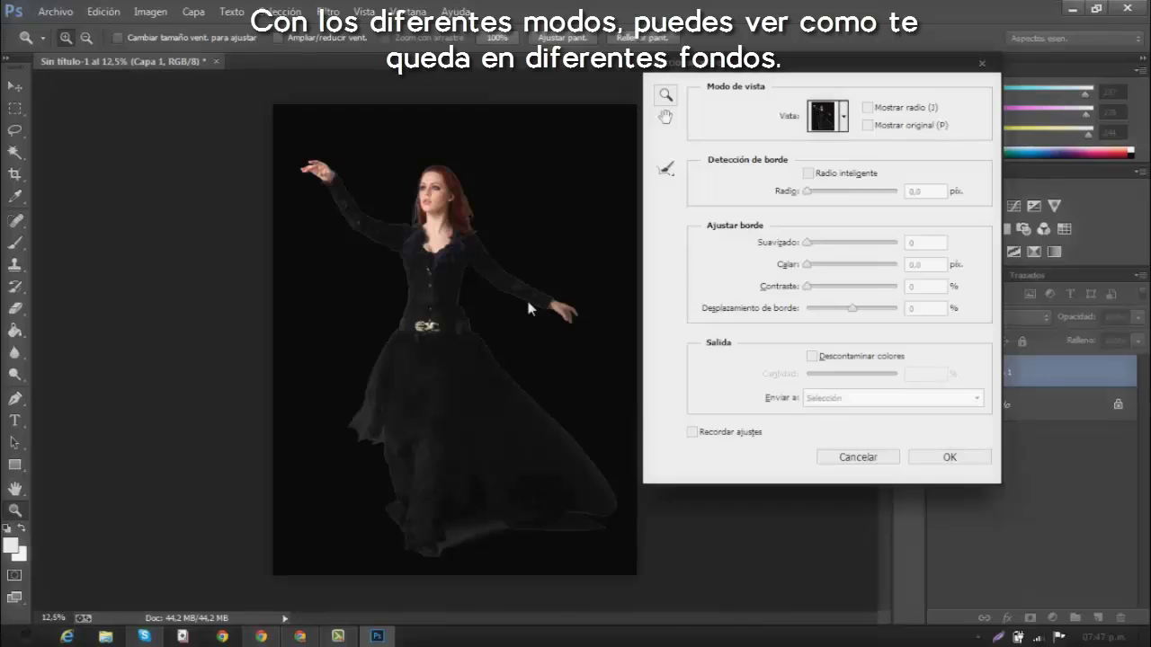
Cycle through the Vista preview modes, settling on the pink Superponer overlay
{"action": "left_click", "coordinate": [842, 115]}
{"action": "key", "text": "w"}
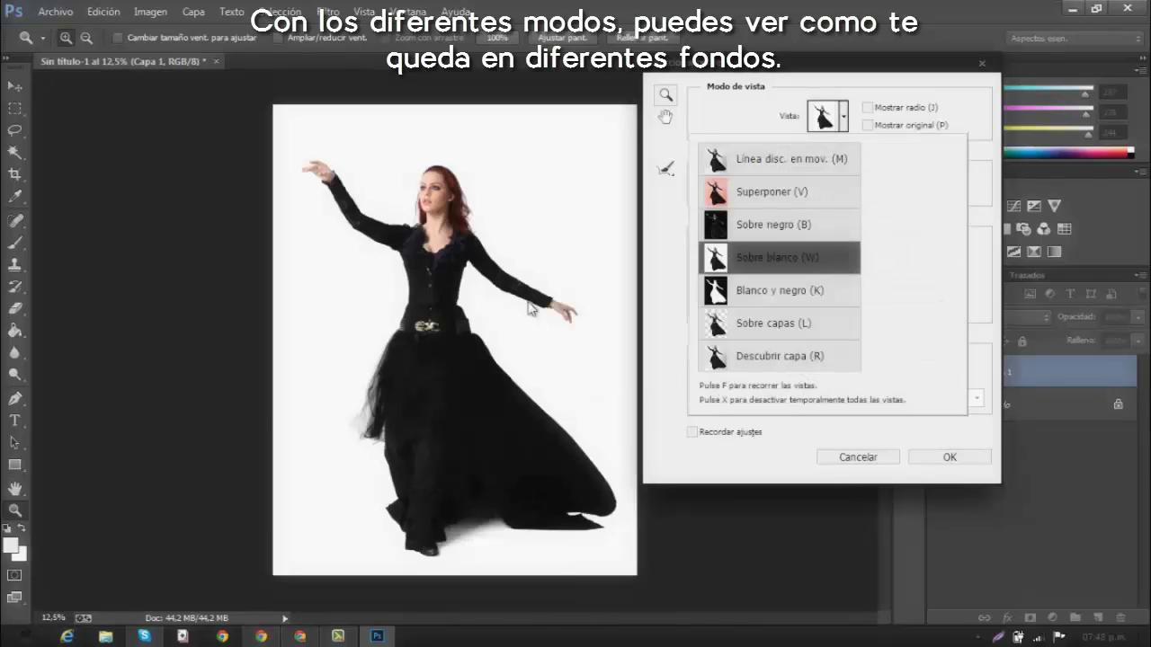
{"action": "key", "text": "r"}
{"action": "key", "text": "l"}
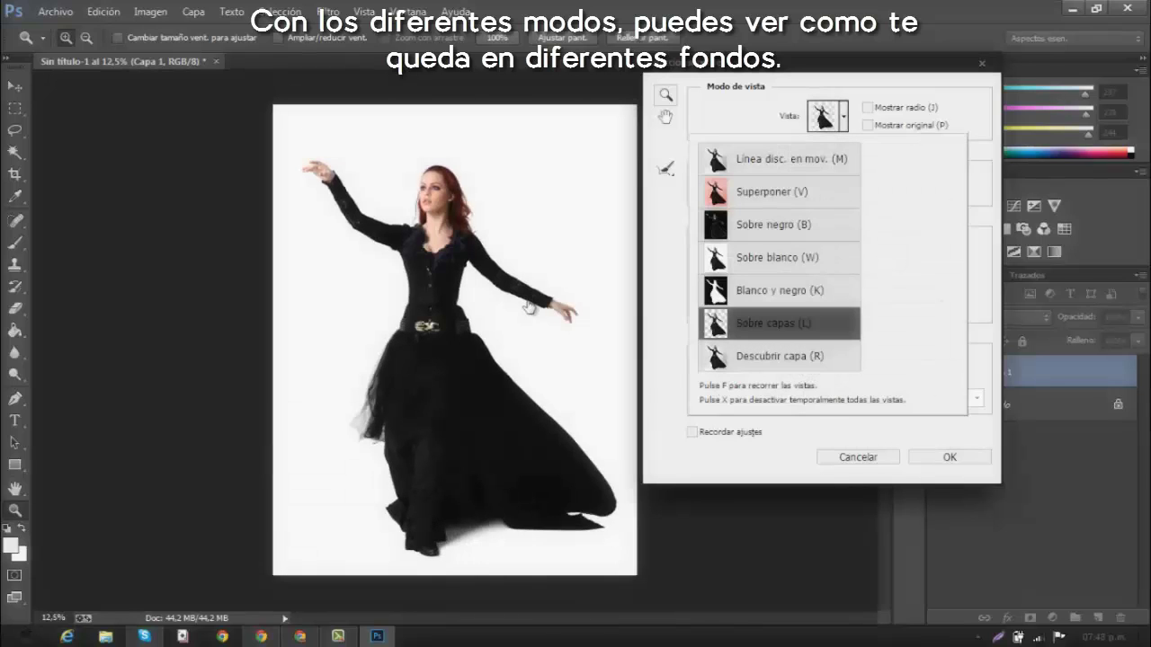
{"action": "key", "text": "k"}
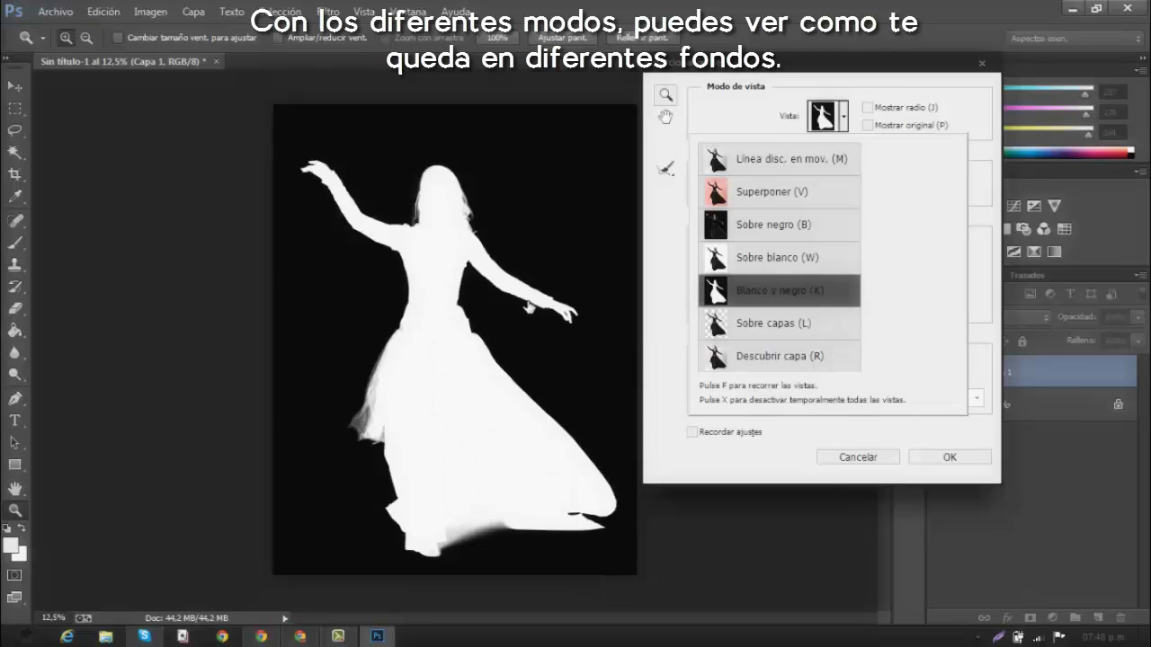
{"action": "key", "text": "w"}
{"action": "key", "text": "l"}
{"action": "key", "text": "w"}
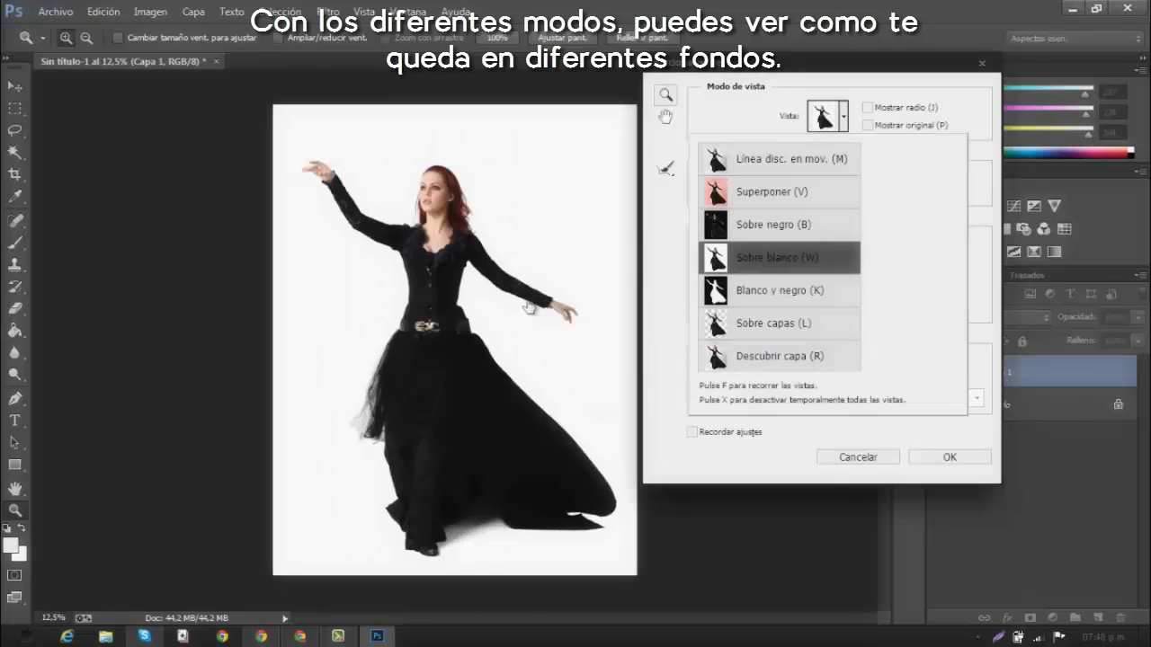
{"action": "key", "text": "k"}
{"action": "key", "text": "l"}
{"action": "key", "text": "b"}
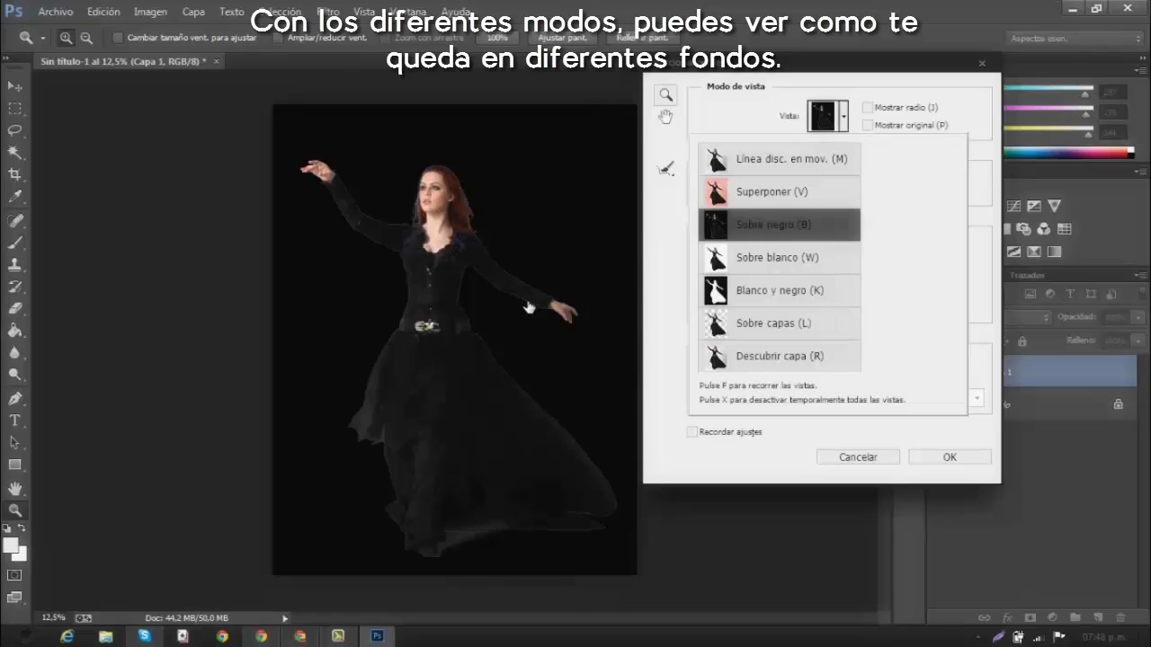
{"action": "key", "text": "w"}
{"action": "key", "text": "m"}
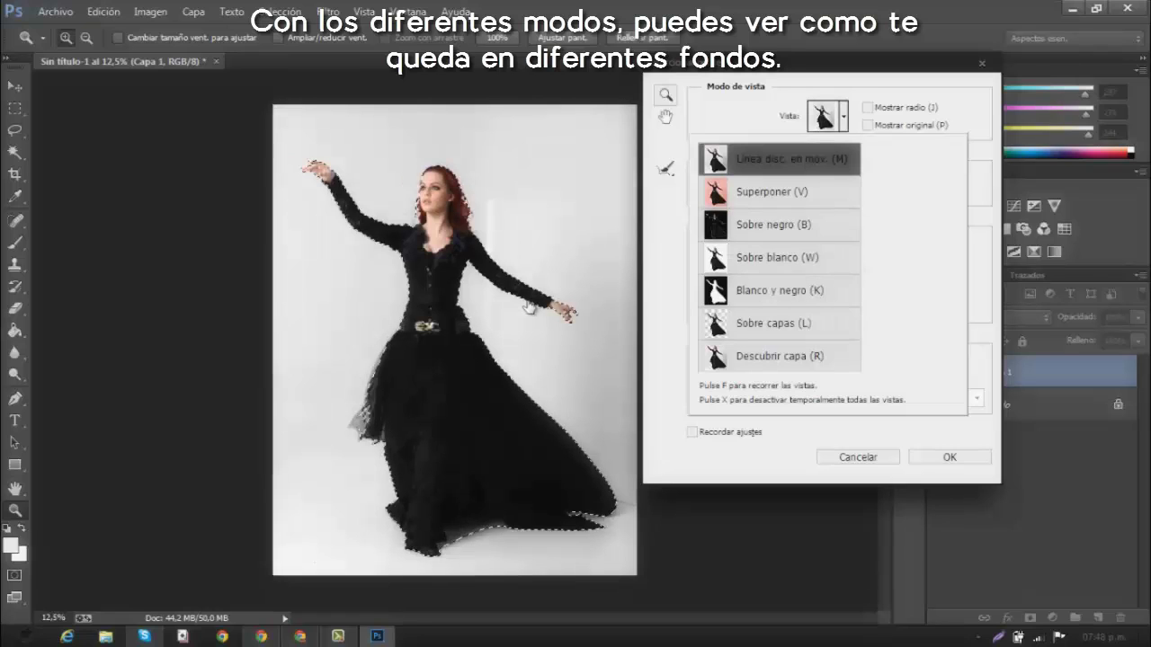
{"action": "key", "text": "v"}
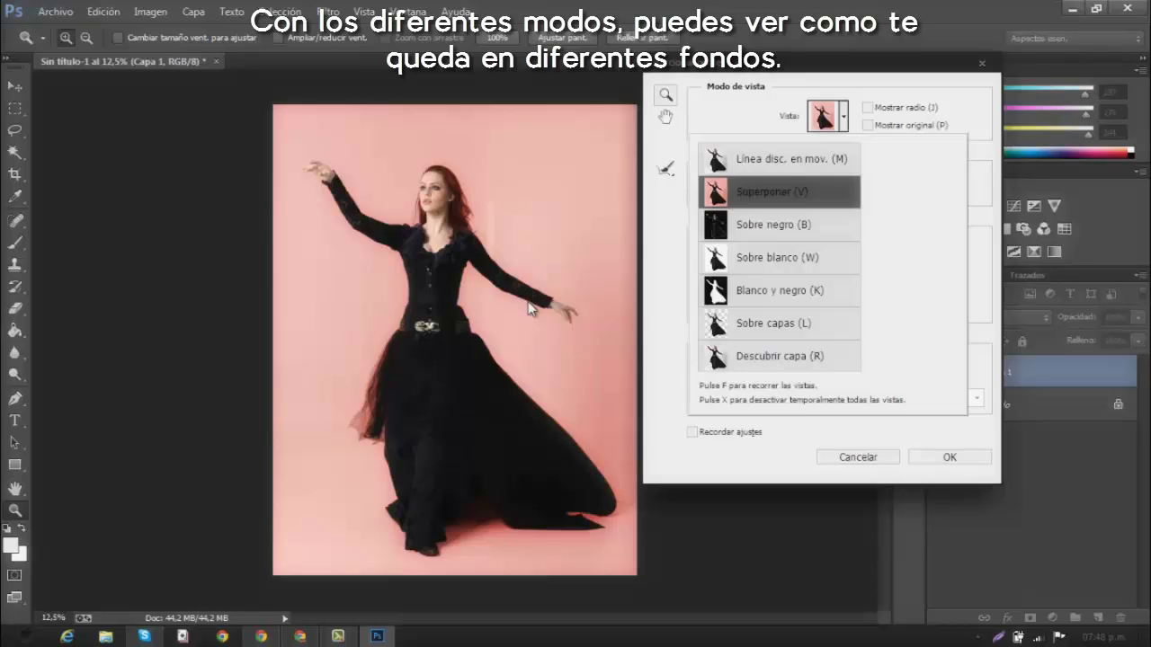
{"action": "left_click", "coordinate": [530, 308]}
Enable Descontaminar colores, output to Nueva capa con máscara de capa, and apply Refine Edge
{"action": "key", "text": "alt+d"}
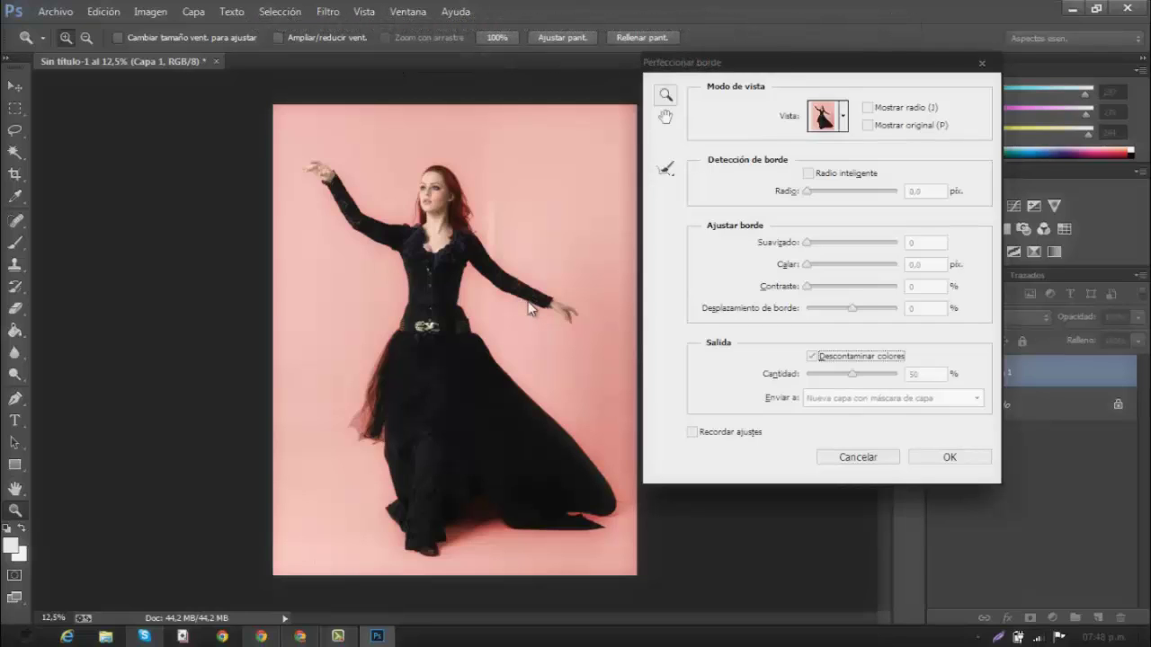
{"action": "key", "text": "e"}
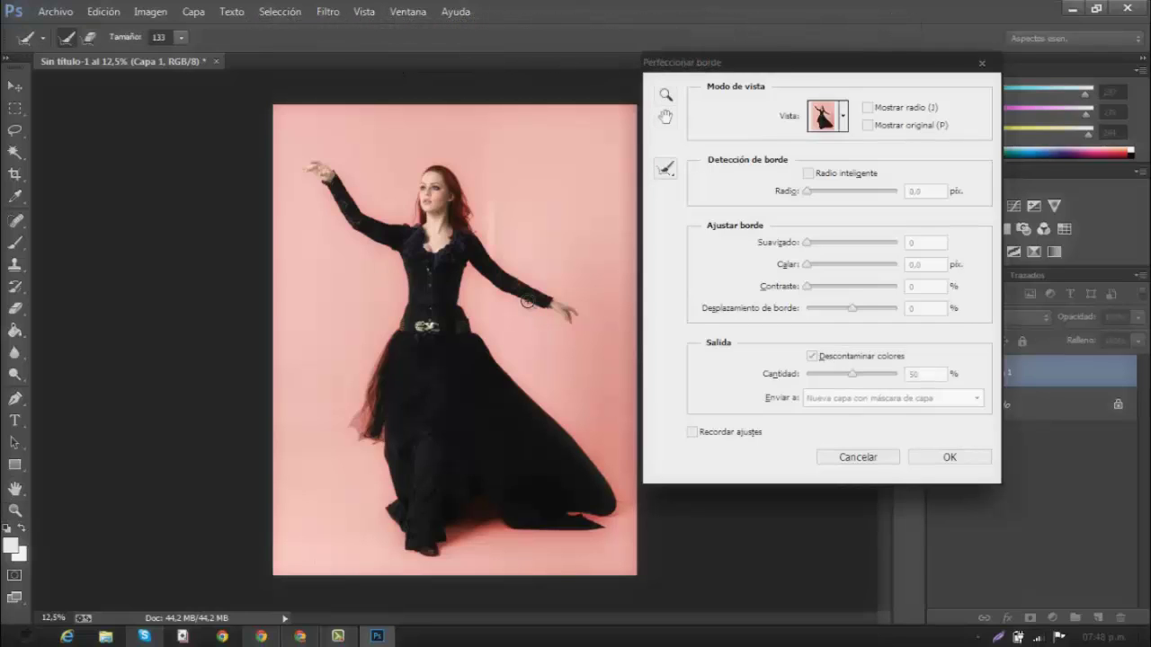
{"action": "key", "text": "e"}
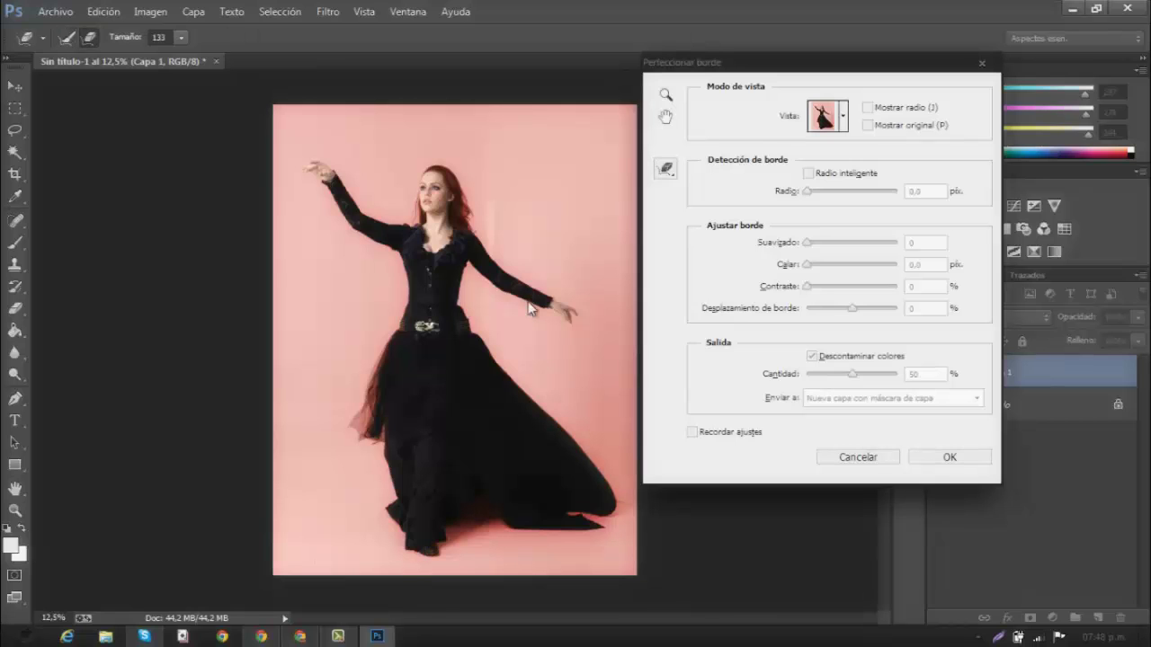
{"action": "key", "text": "Return"}
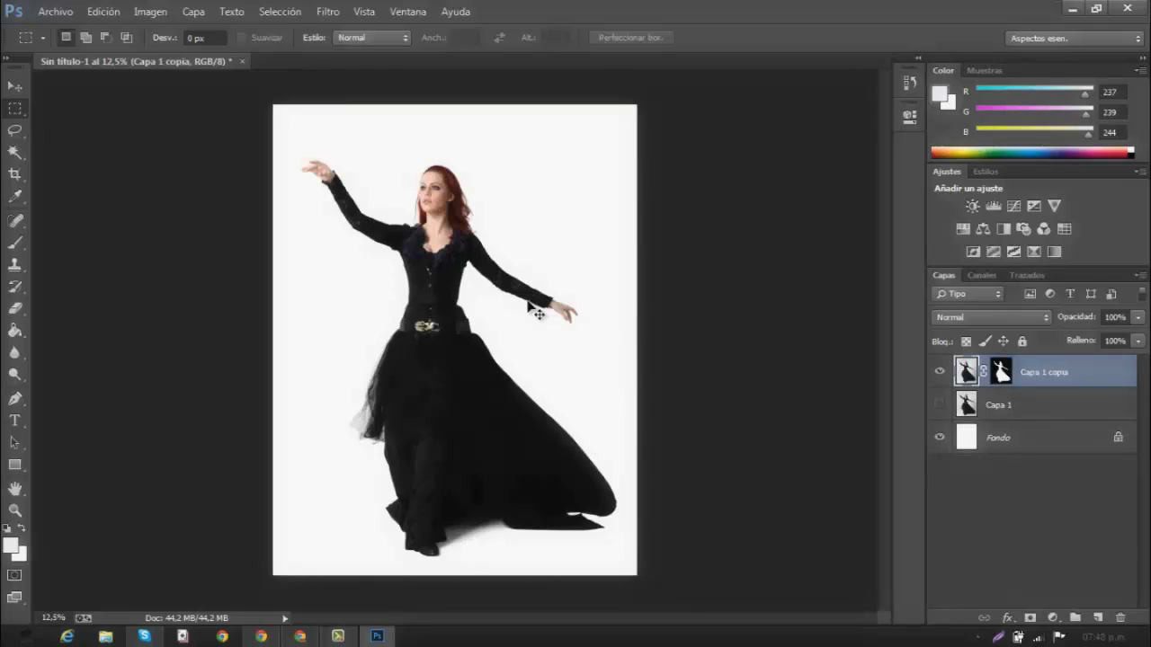
Create a new layer and fill it with mid grey using the Paint Bucket
{"action": "key", "text": "ctrl+n"}
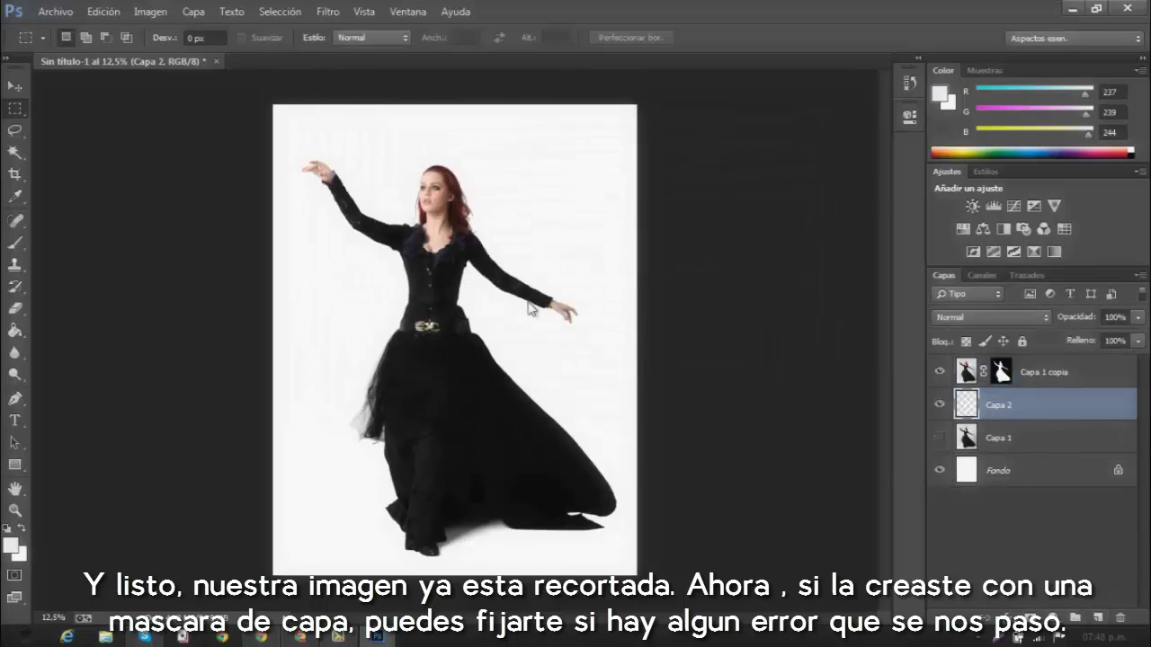
{"action": "key", "text": "g"}
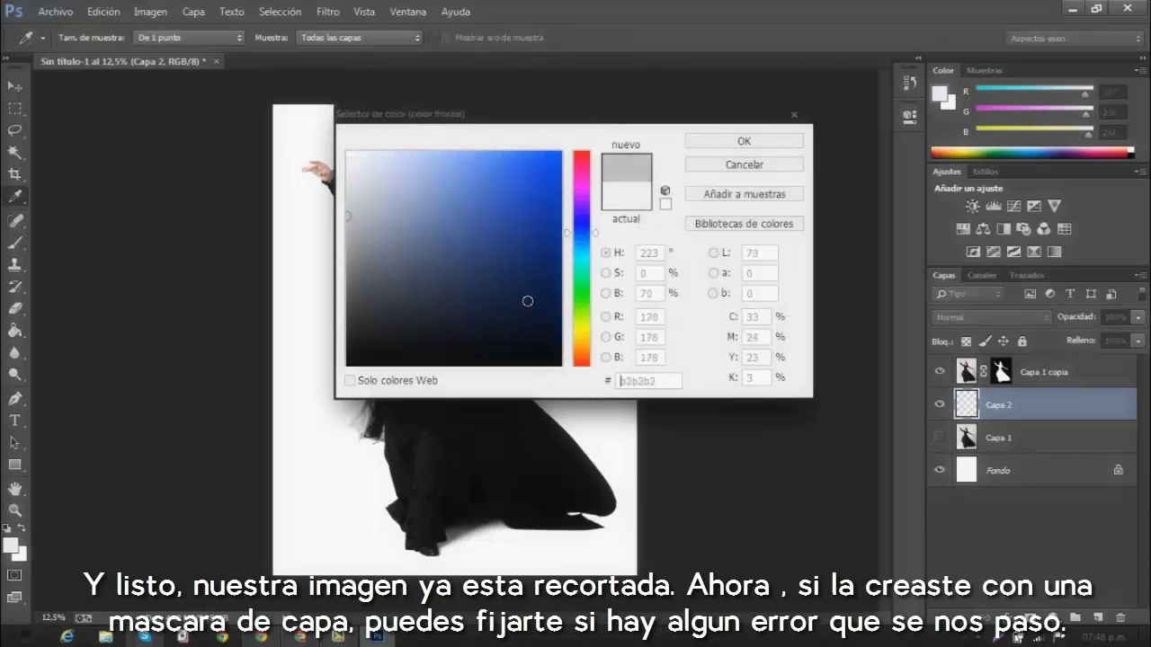
{"action": "left_click", "coordinate": [534, 296]}
{"action": "key", "text": "Return"}
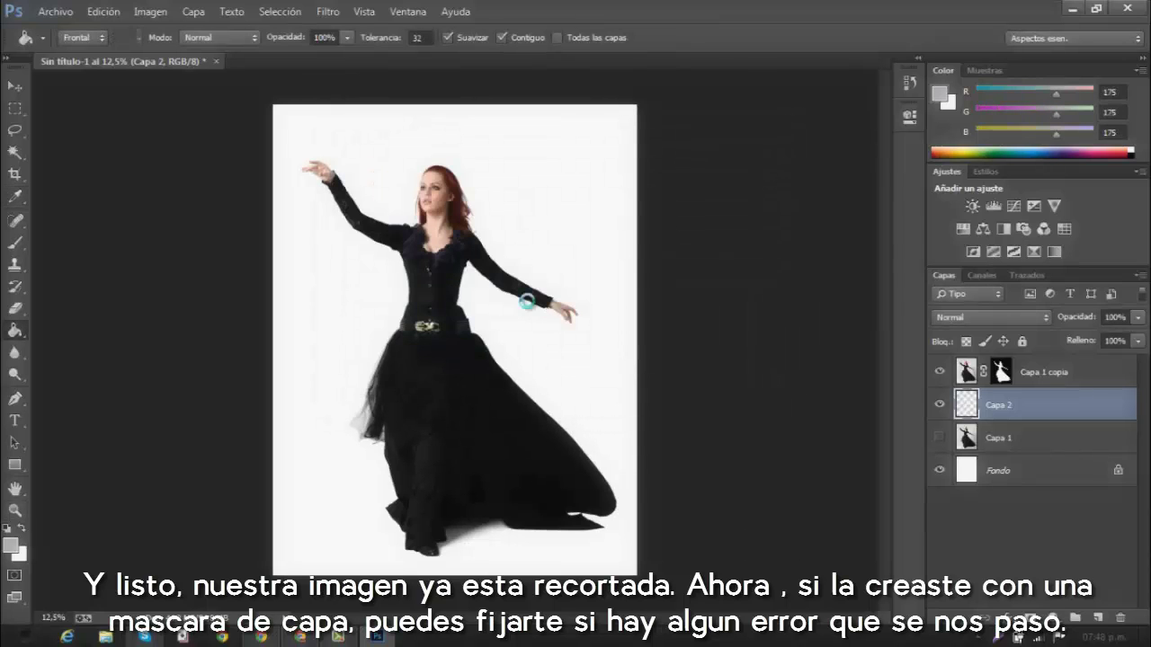
{"action": "left_click", "coordinate": [532, 307]}
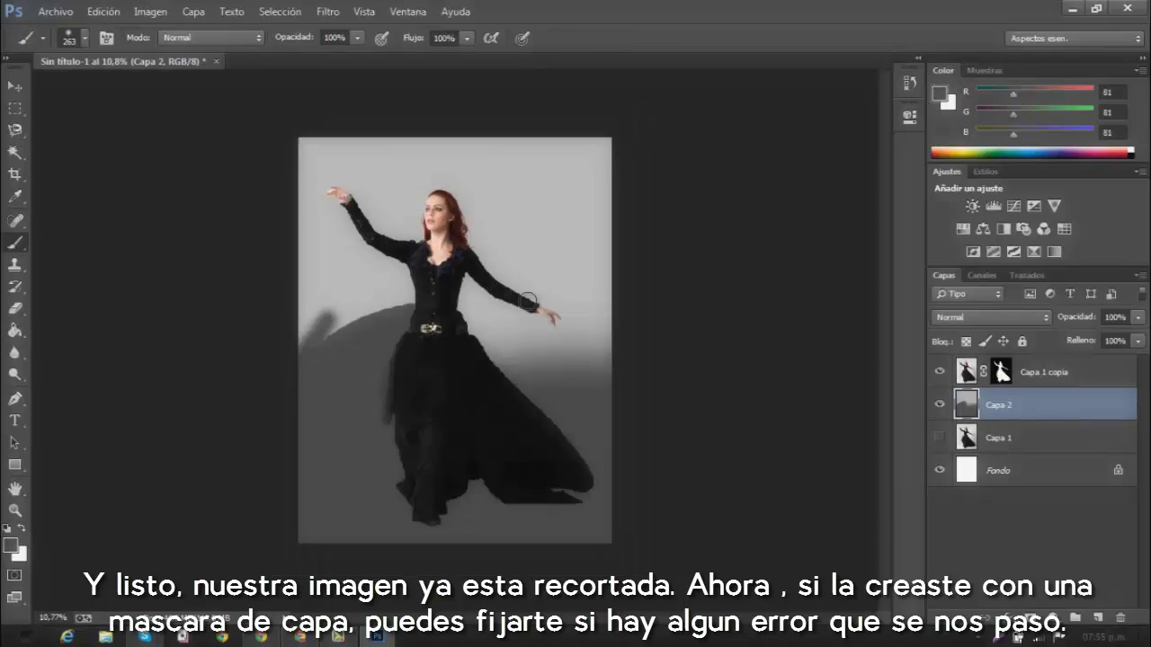
Set a 502 px brush and paint dark grey on both sides of the woman
{"action": "right_click", "coordinate": [528, 308]}
{"action": "type", "text": "100"}
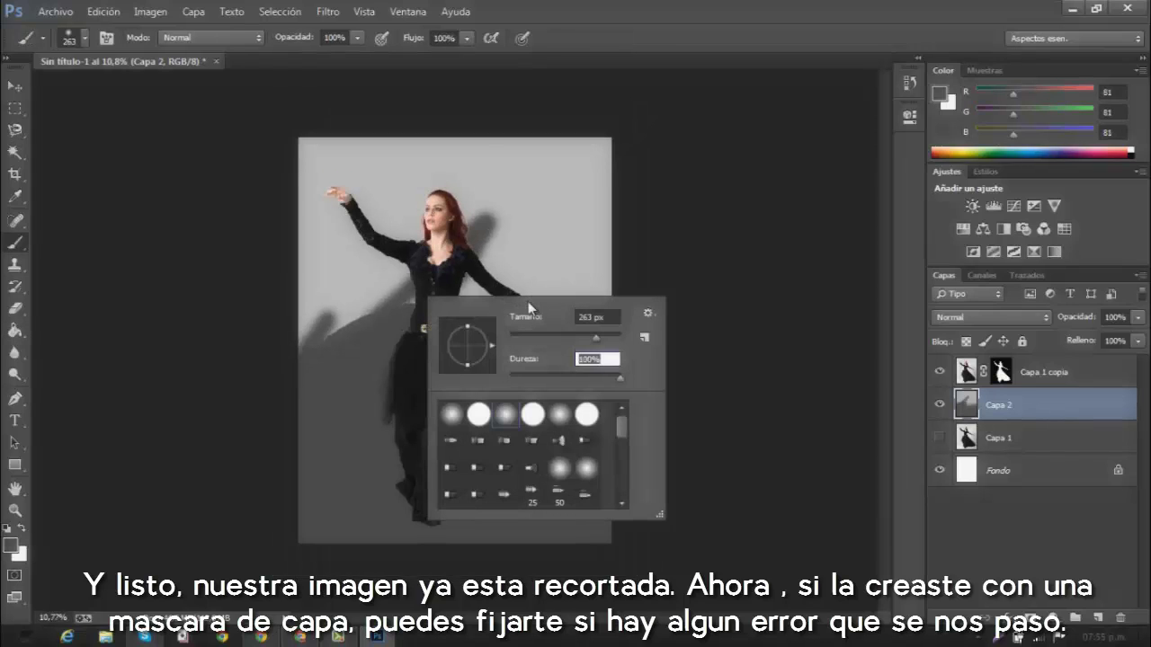
{"action": "type", "text": "502"}
{"action": "key", "text": "Return"}
{"action": "left_click_drag", "start_coordinate": [400, 144], "coordinate": [350, 323]}
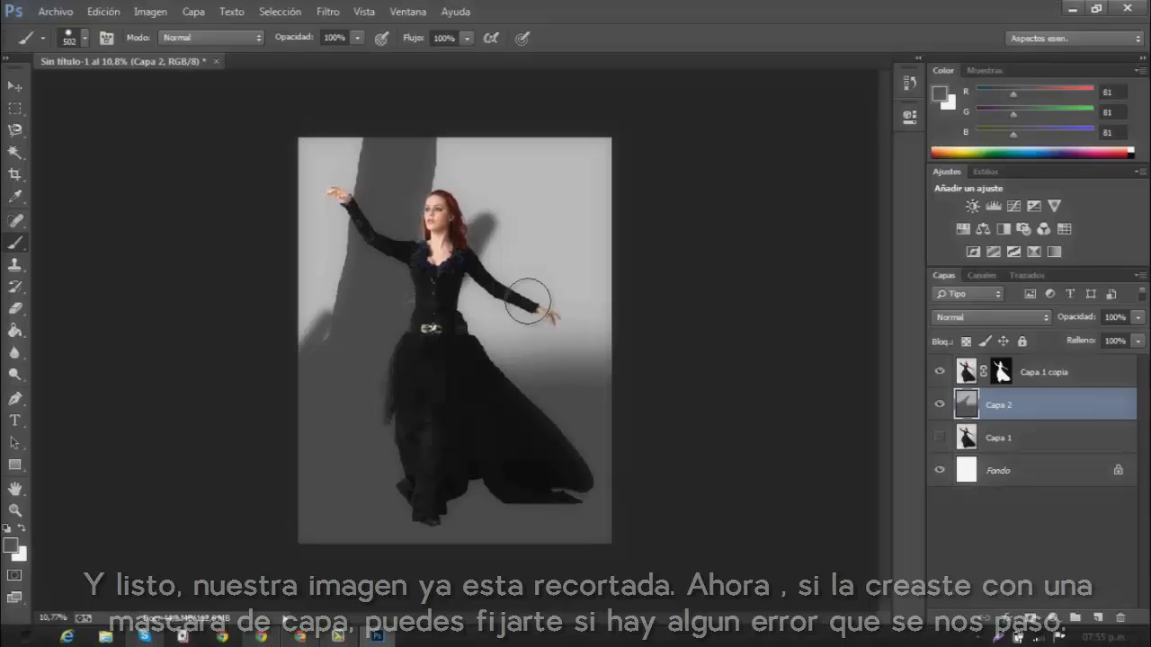
{"action": "mouse_move", "coordinate": [486, 149]}
{"action": "left_mouse_down"}
{"action": "mouse_move", "coordinate": [504, 369]}
{"action": "mouse_move", "coordinate": [490, 215]}
{"action": "left_mouse_up"}
{"action": "left_click_drag", "start_coordinate": [548, 162], "coordinate": [540, 378]}
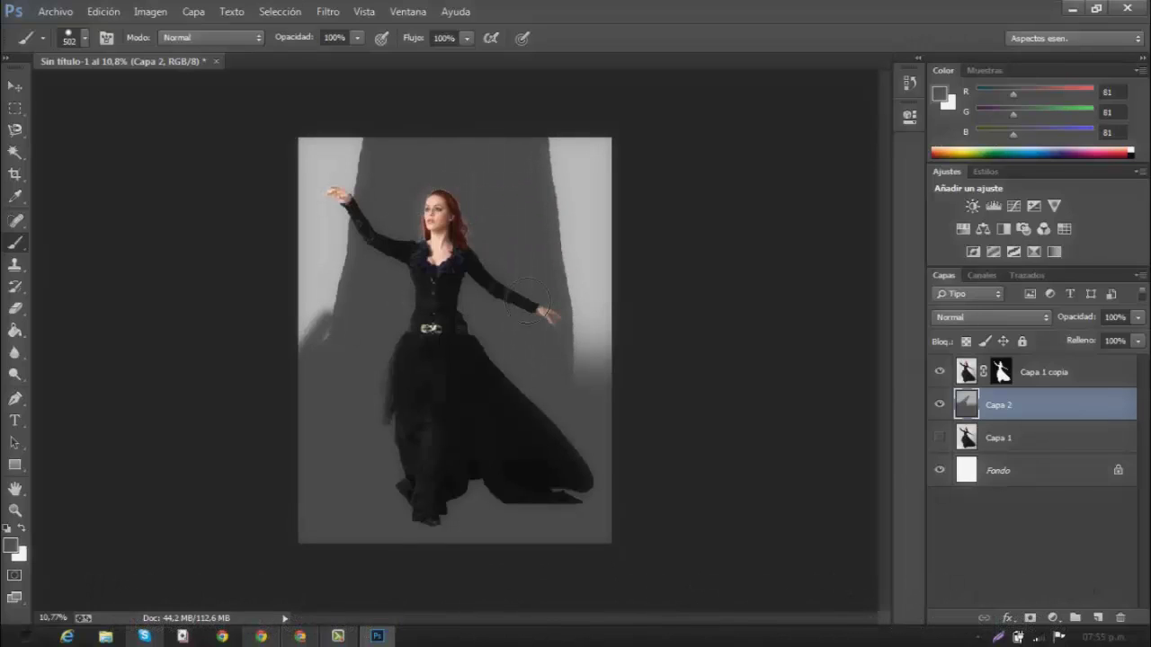
{"action": "mouse_move", "coordinate": [567, 144]}
{"action": "left_mouse_down"}
{"action": "mouse_move", "coordinate": [576, 369]}
{"action": "mouse_move", "coordinate": [598, 378]}
{"action": "left_mouse_up"}
{"action": "left_click_drag", "start_coordinate": [328, 347], "coordinate": [319, 148]}
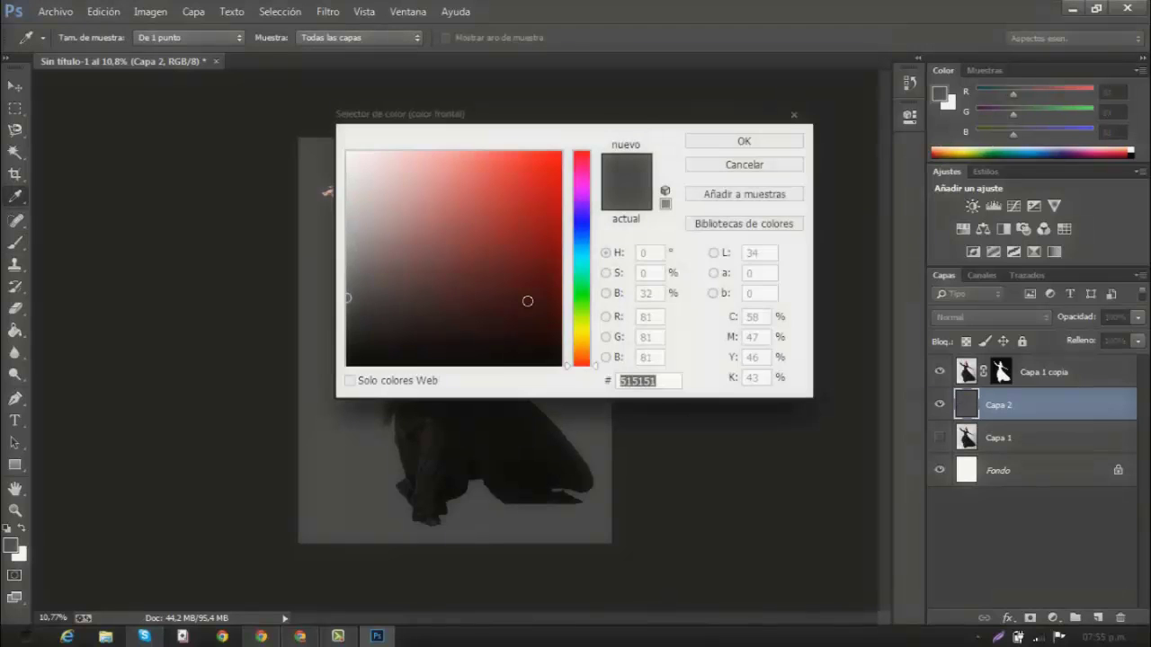
Refill the background layer with plain light grey b2b2b2
{"action": "type", "text": "b2b2b2"}
{"action": "key", "text": "Return"}
{"action": "key", "text": "g"}
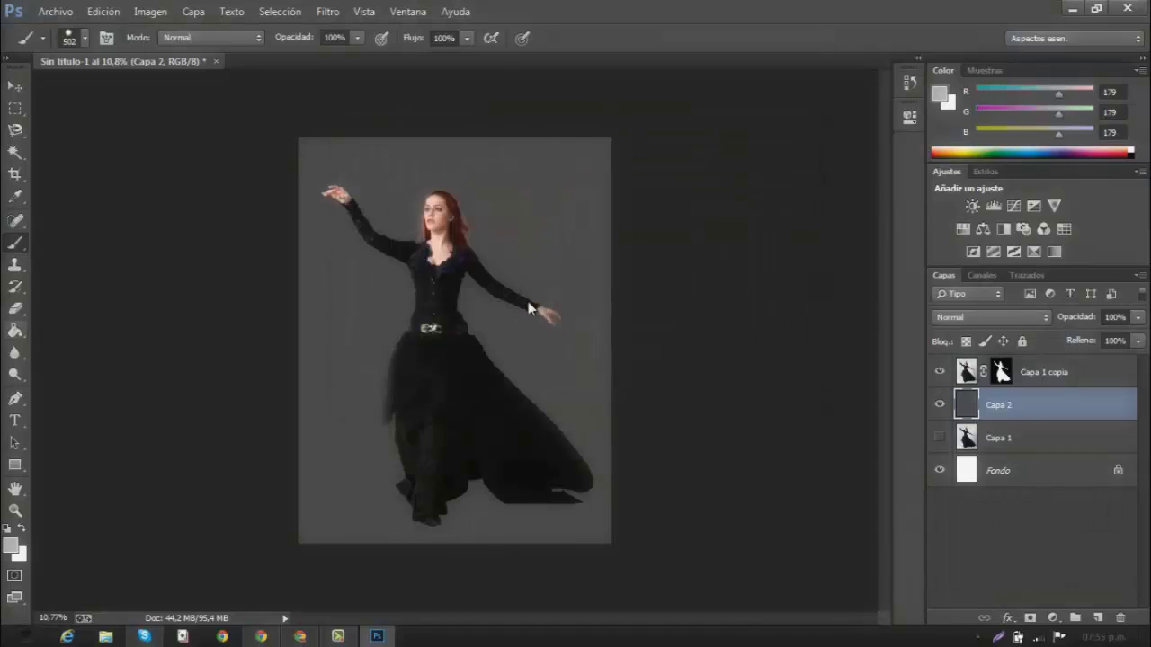
{"action": "left_click", "coordinate": [527, 302]}
Zoom in on the face and hair edge to inspect the cutout
{"action": "key", "text": "z"}
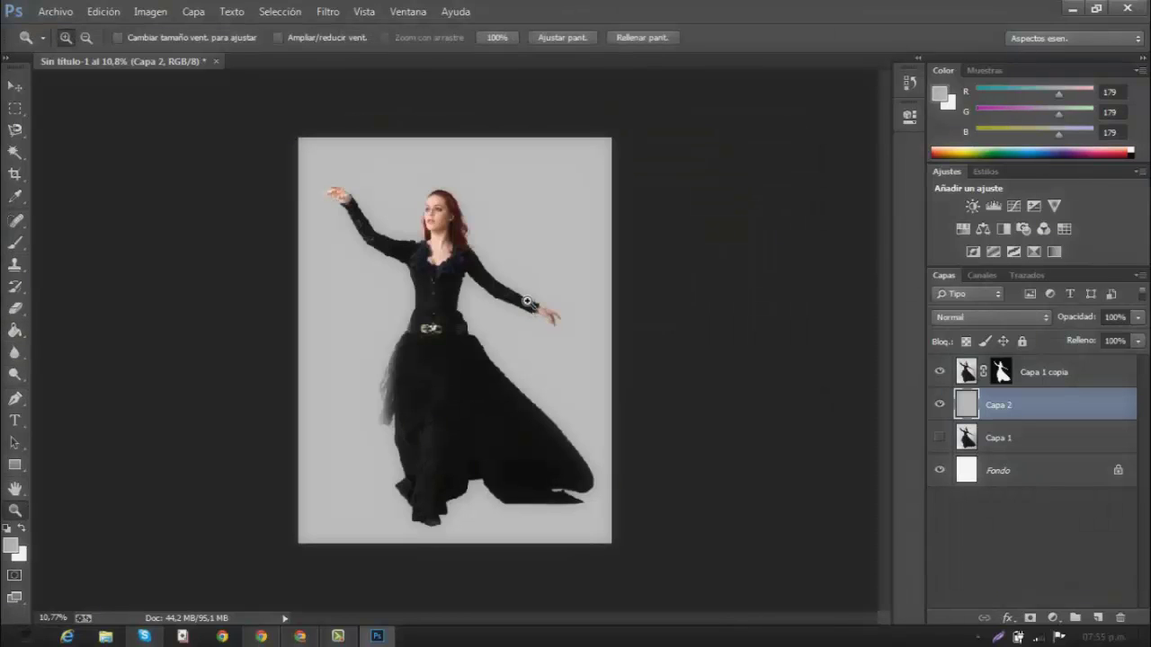
{"action": "left_click", "coordinate": [527, 302]}
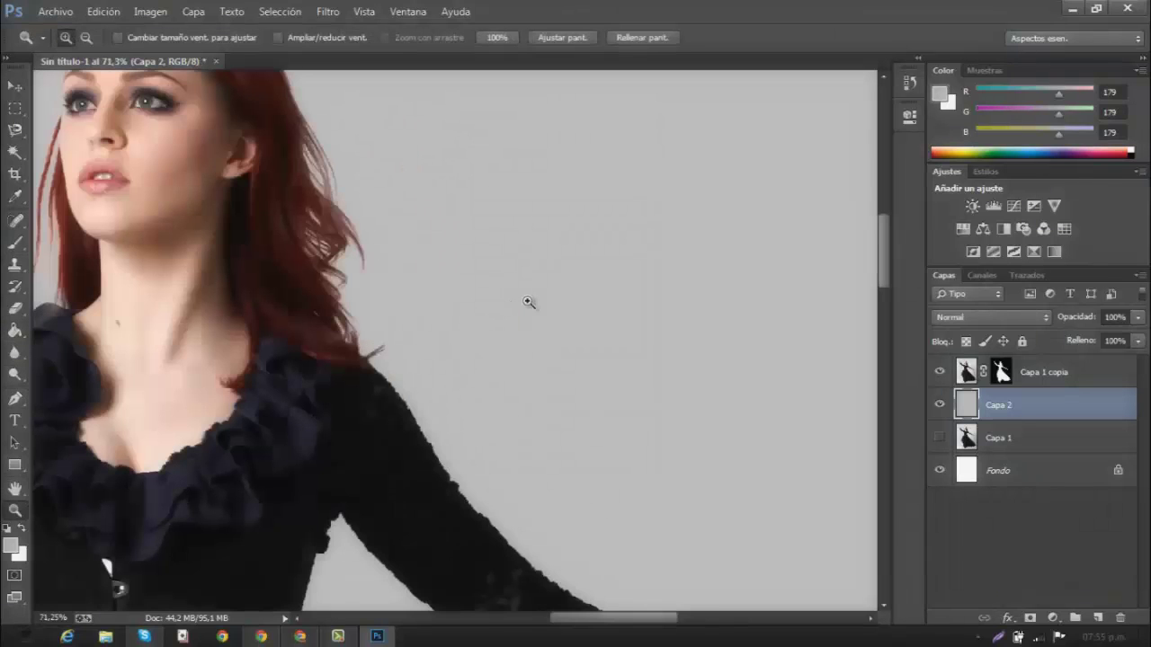
{"action": "left_click", "coordinate": [527, 302]}
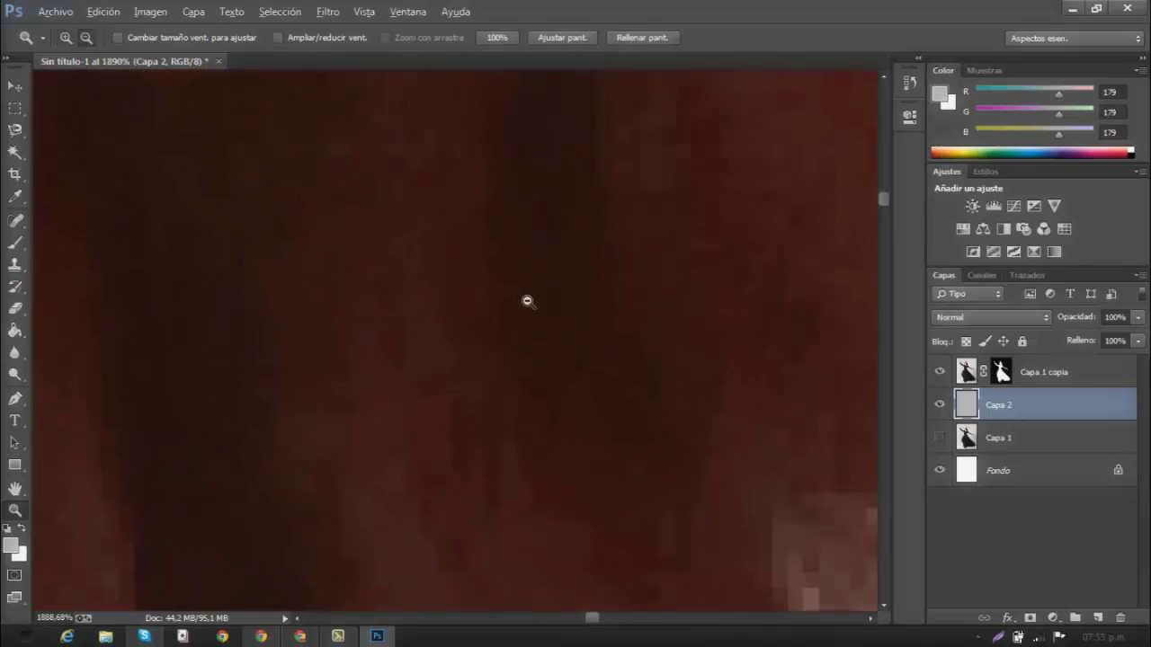
{"action": "left_click", "coordinate": [527, 302], "text": "alt"}
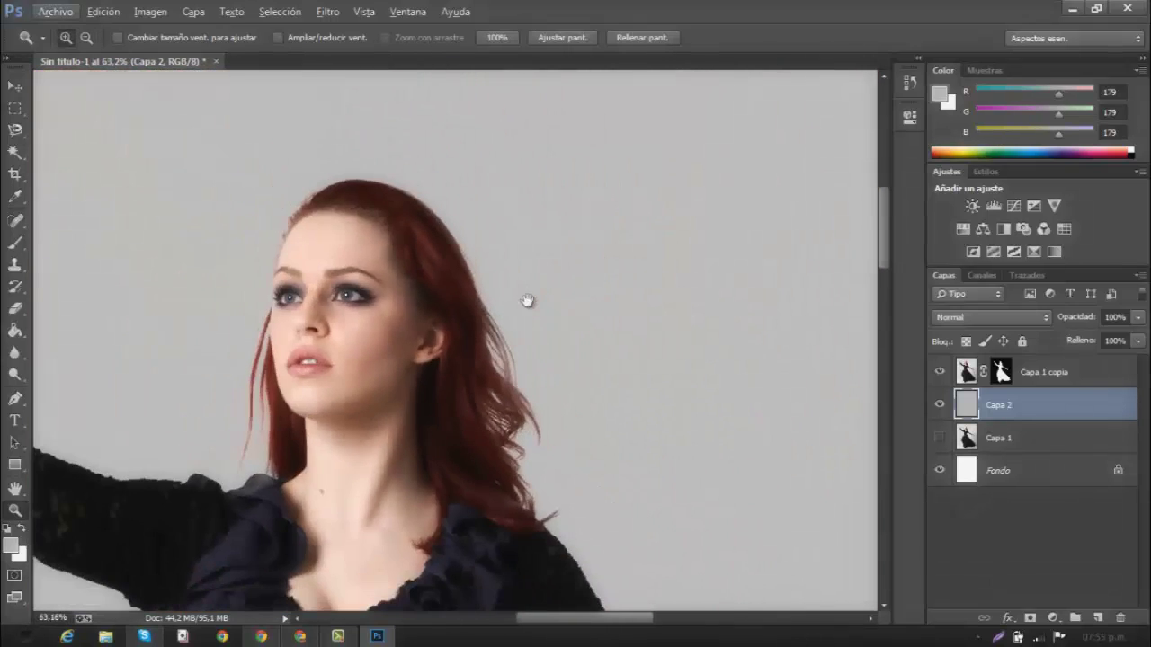